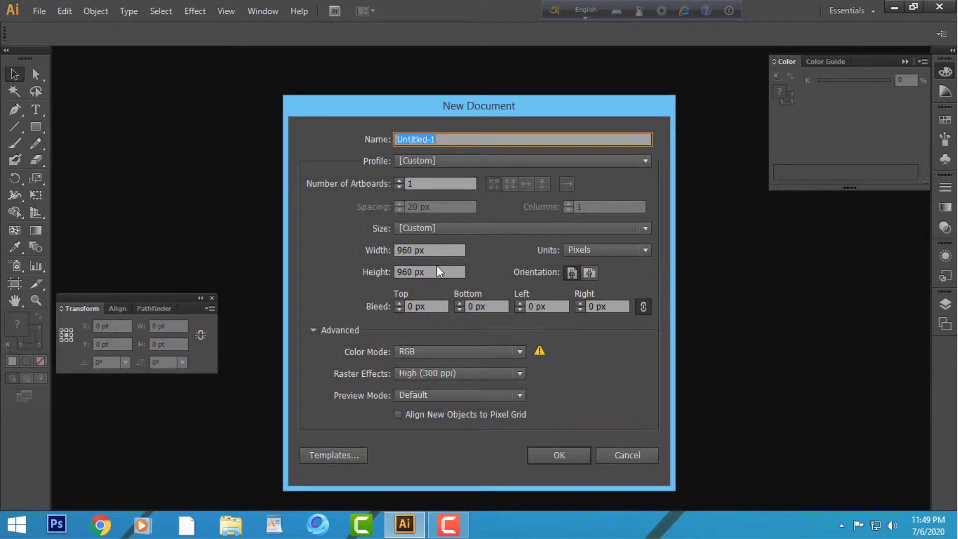
Create a new 960 by 960 px RGB document with one artboard and 300 ppi raster effects.
key(Tab)
text(960)
click(312, 330)
click(314, 331)
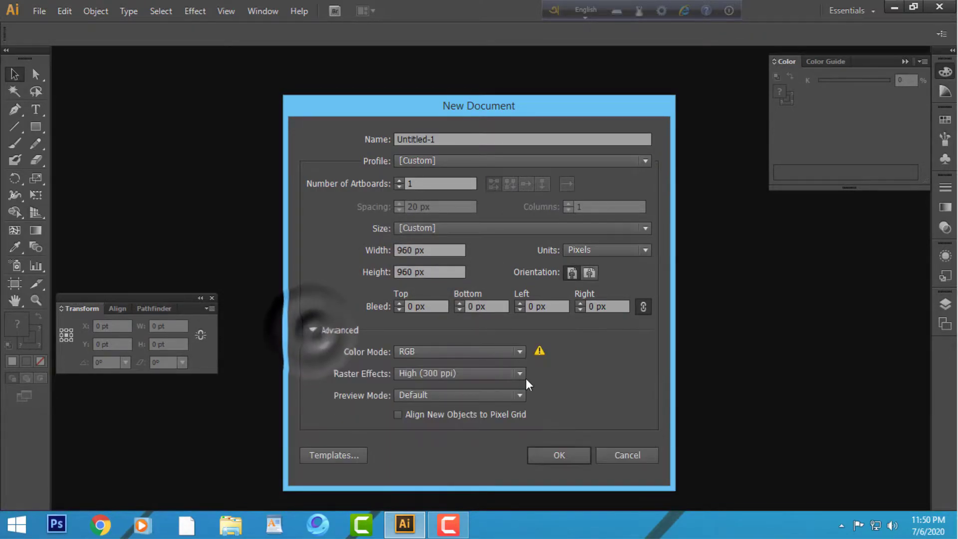
click(566, 454)
click(600, 336)
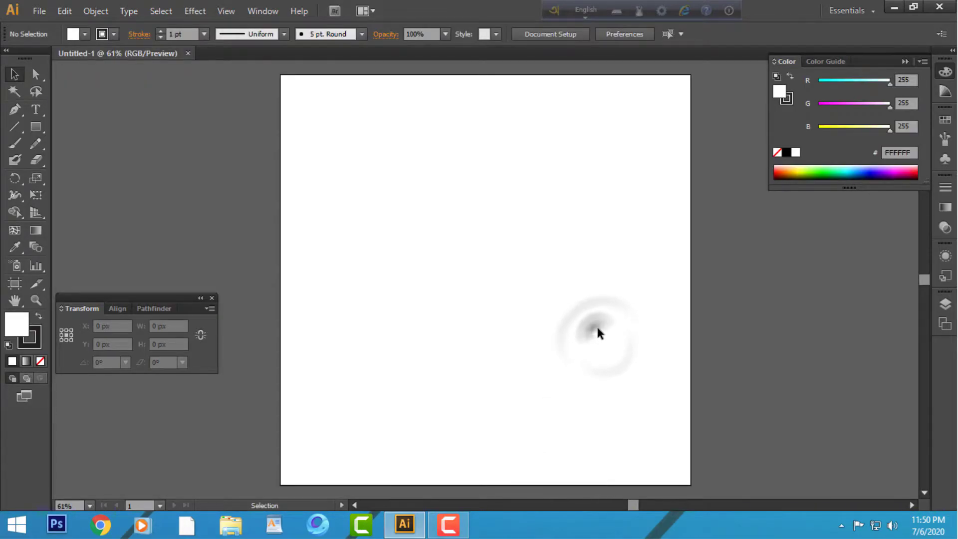
Open the existing Untitled-1 Illustrator file from the desktop and show its whole poster design.
click(896, 6)
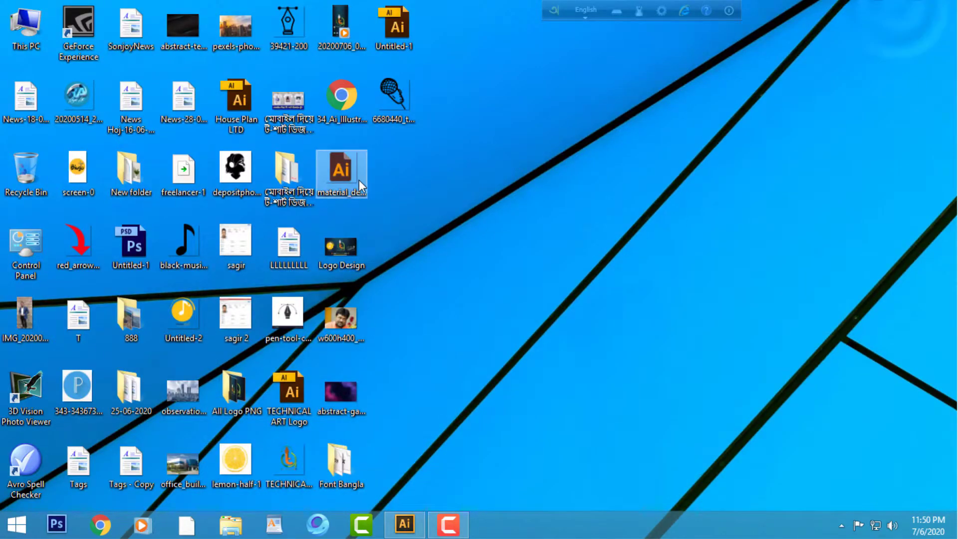
double_click(391, 29)
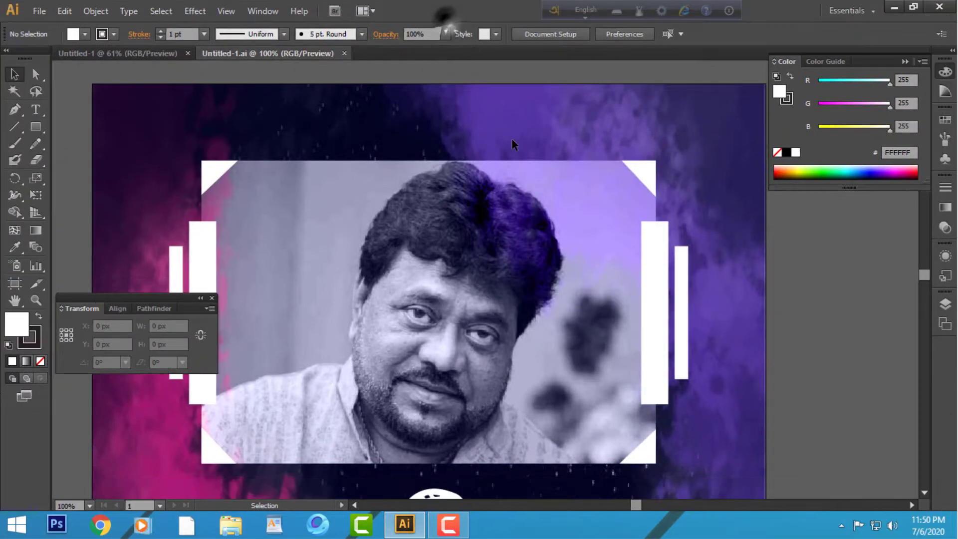
key(ctrl+minus)
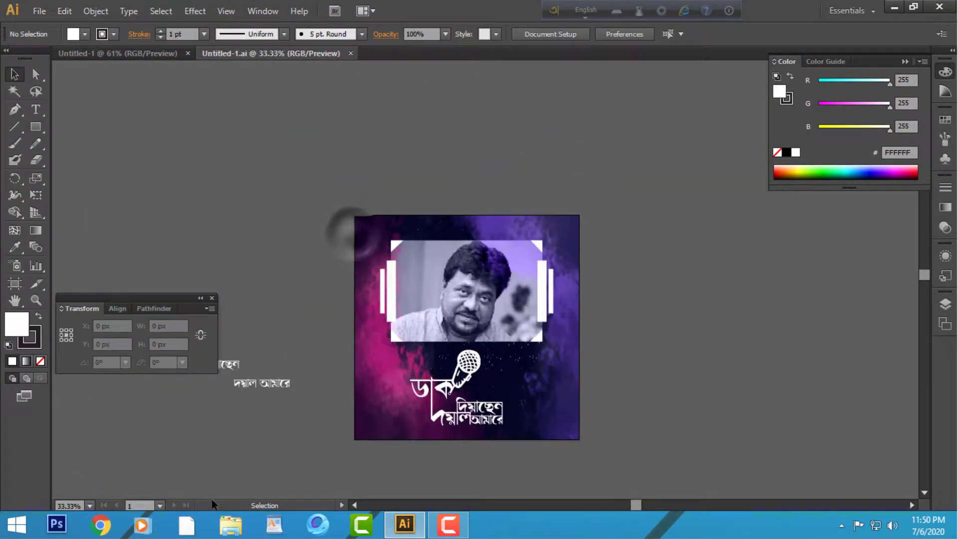
Ungroup the title lettering and microphone artwork below the portrait.
click(465, 399)
key(ctrl+plus)
key(ctrl+plus)
key(ctrl+plus)
scroll(531, 187, down, 5)
right_click(551, 272)
click(589, 378)
click(633, 352)
key(ctrl+plus)
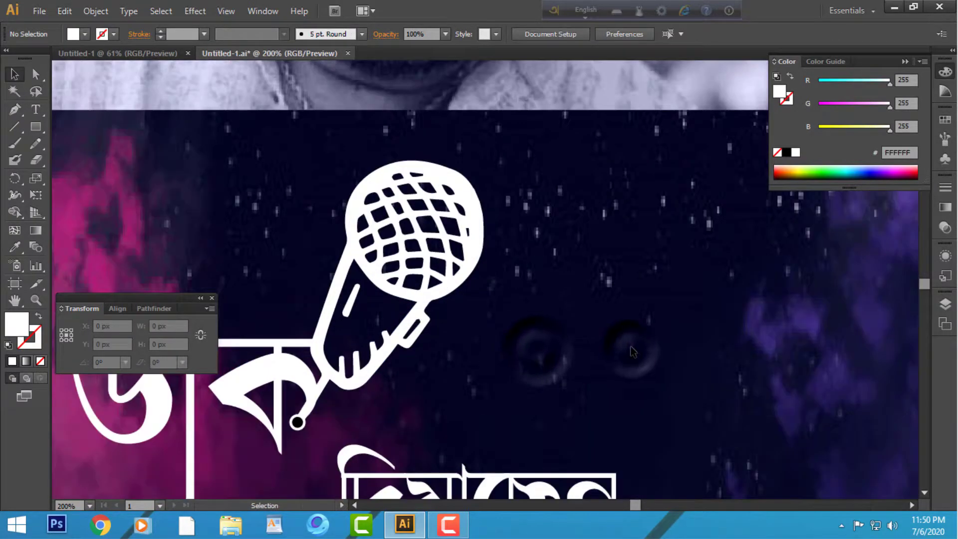
Hide the panels and move the microphone horizontally to the right, away from the title lettering.
key(Tab)
click(429, 164)
drag(429, 165, 589, 174)
click(709, 214)
Switch to Chrome and search Google for "mouth spker", refine it to "mouth spker icon", and show the image results.
key(alt+Tab)
click(437, 296)
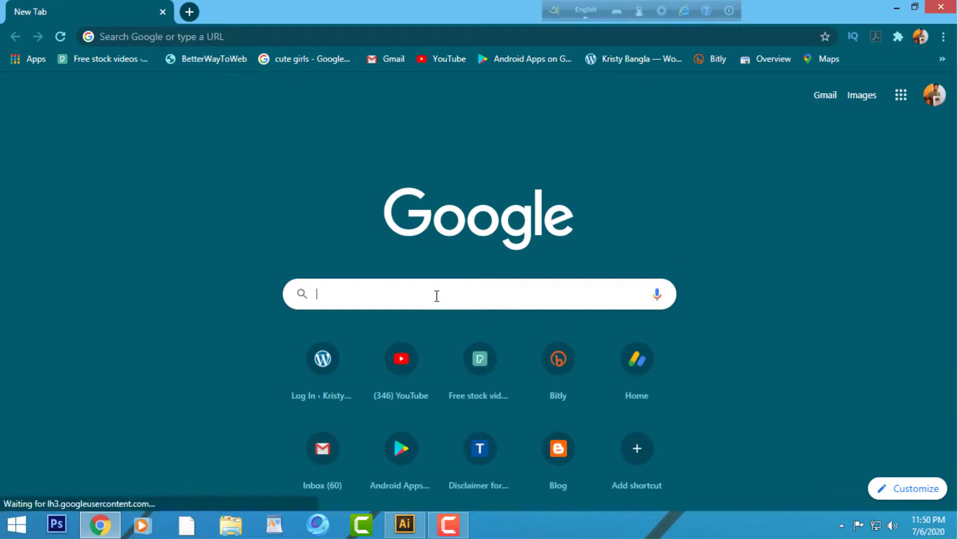
text(mouth spker)
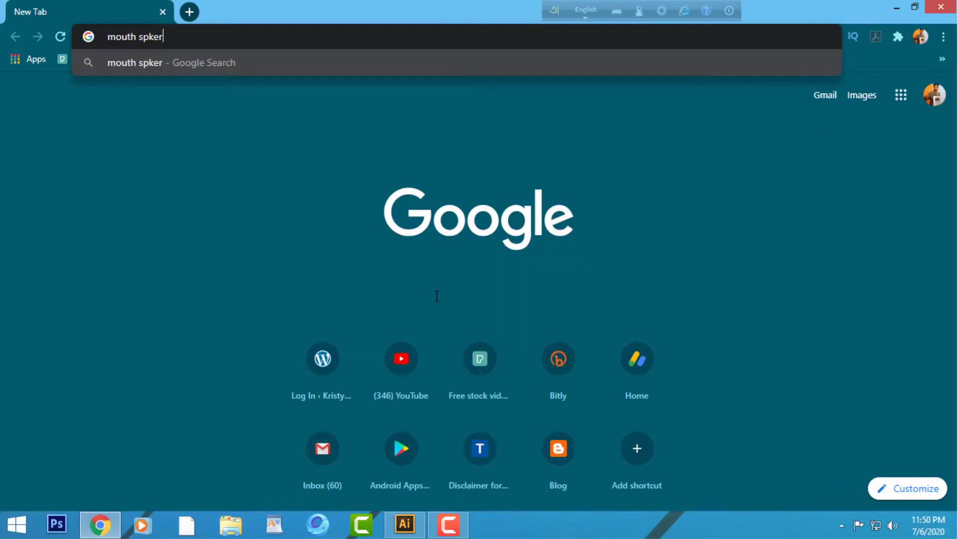
key(Return)
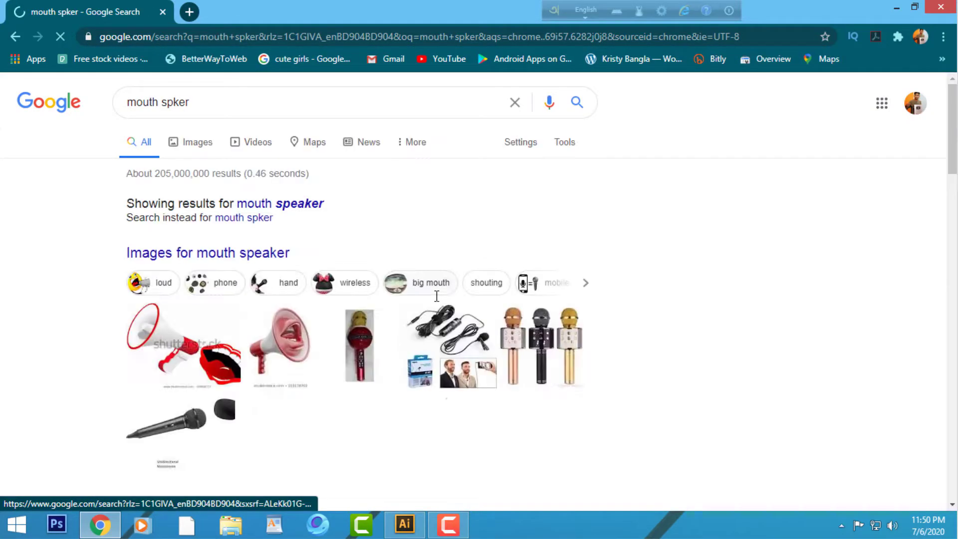
click(210, 101)
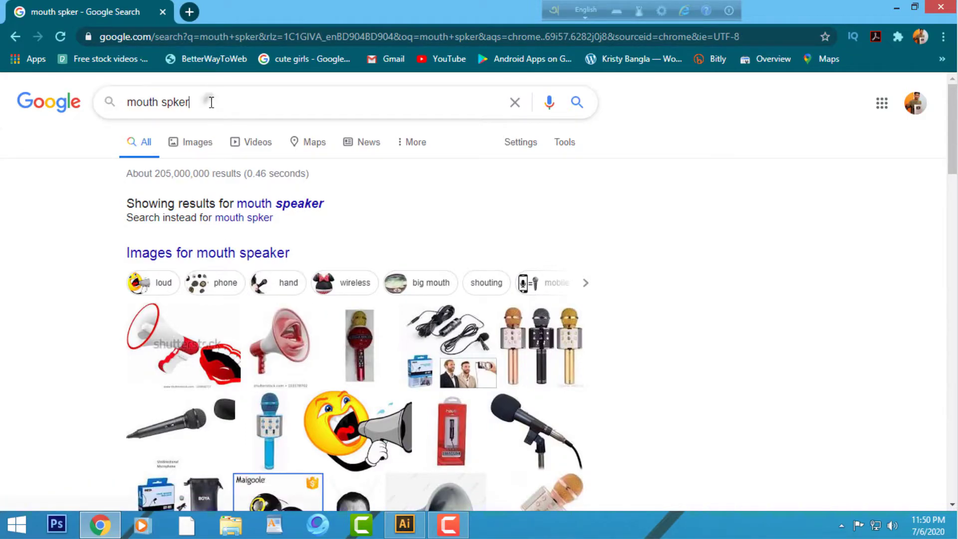
text(icon)
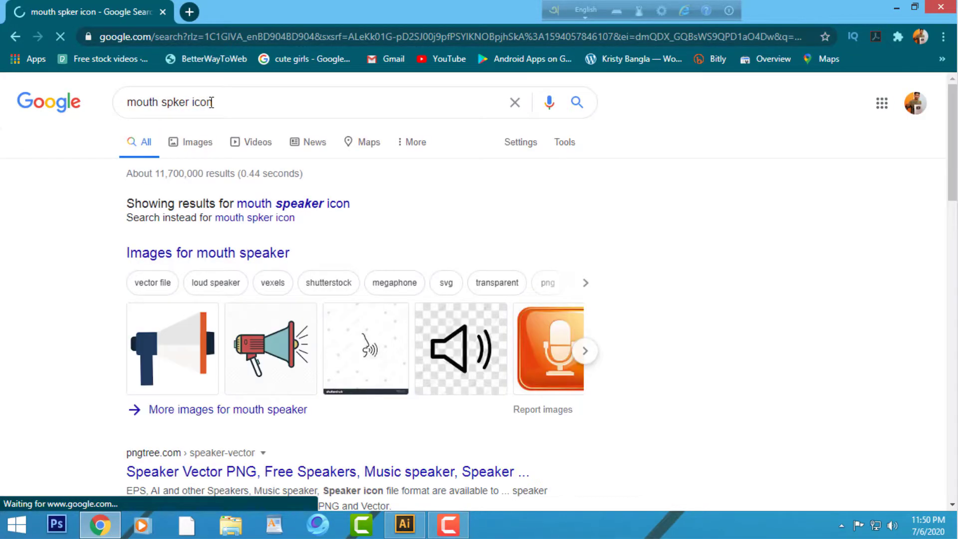
click(196, 145)
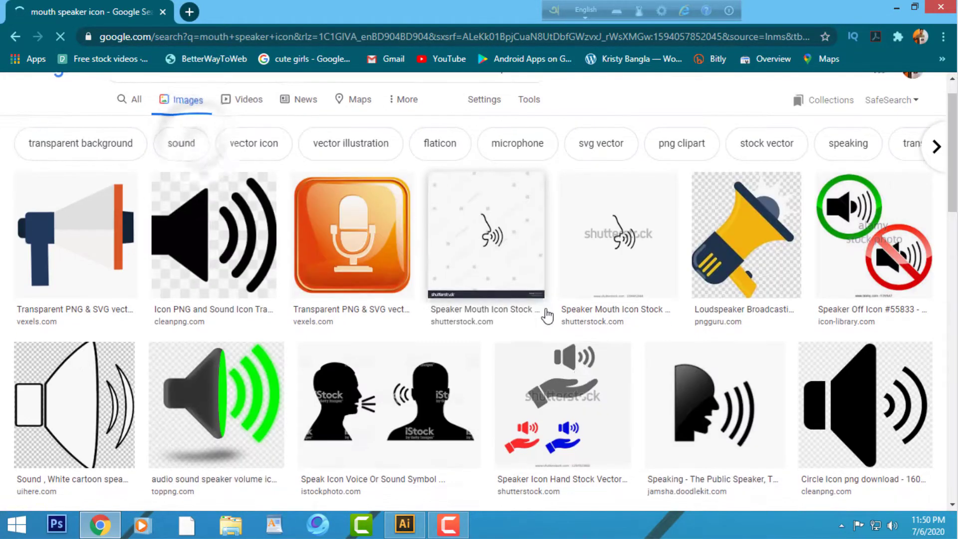
Browse the mouth speaker icon image results for a suitable microphone graphic.
scroll(573, 319, down, 6)
scroll(598, 324, down, 8)
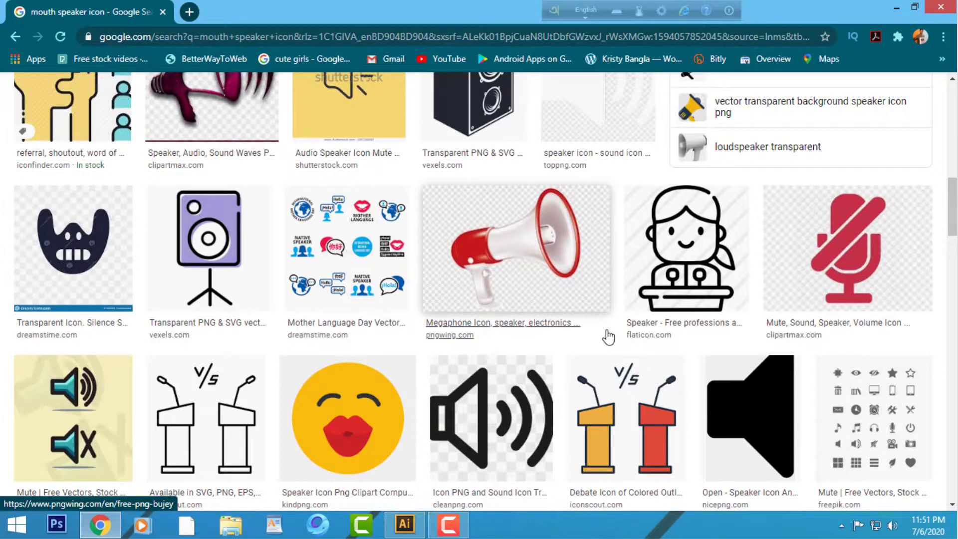
scroll(611, 336, up, 12)
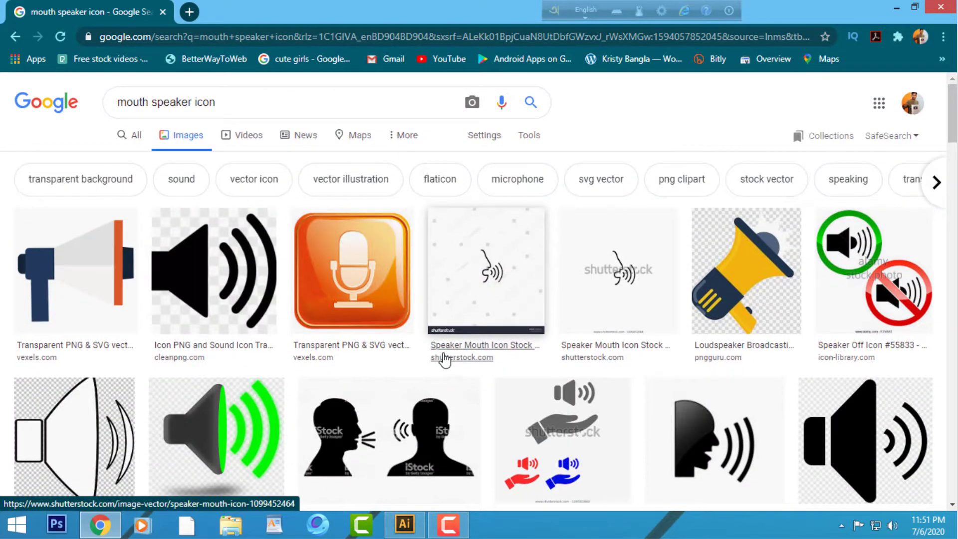
scroll(444, 349, down, 20)
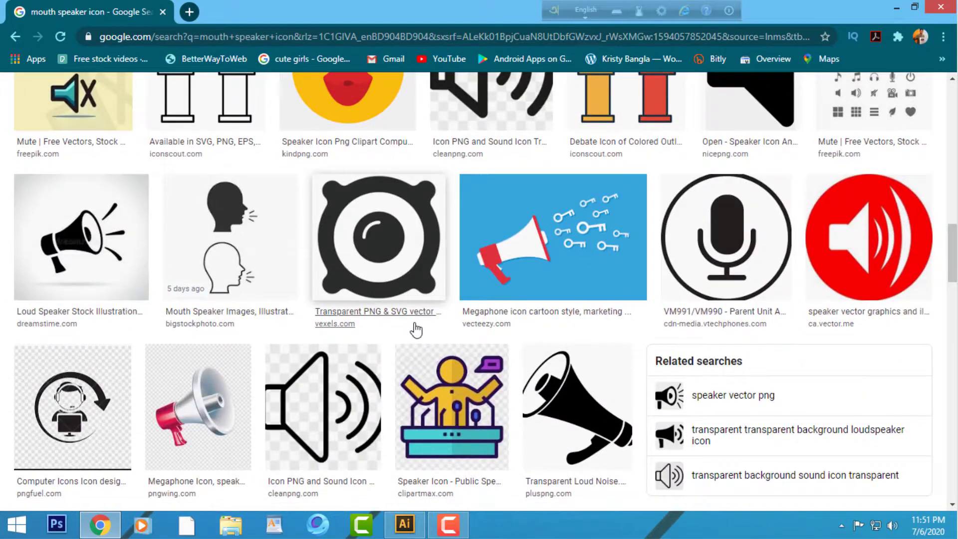
scroll(414, 329, down, 20)
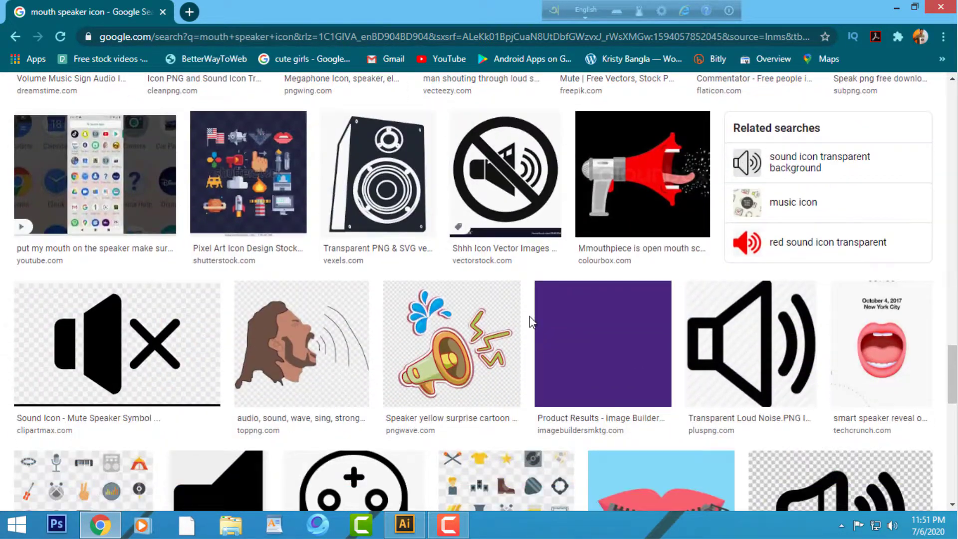
scroll(530, 322, down, 15)
scroll(533, 323, down, 3)
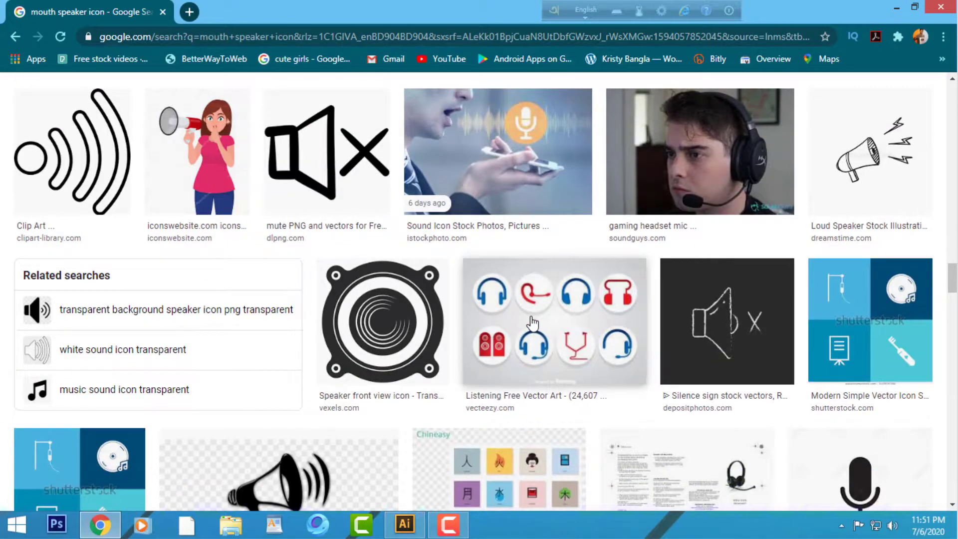
Open the related search "transparent background speaker icon png transparent" and look through its images.
click(241, 308)
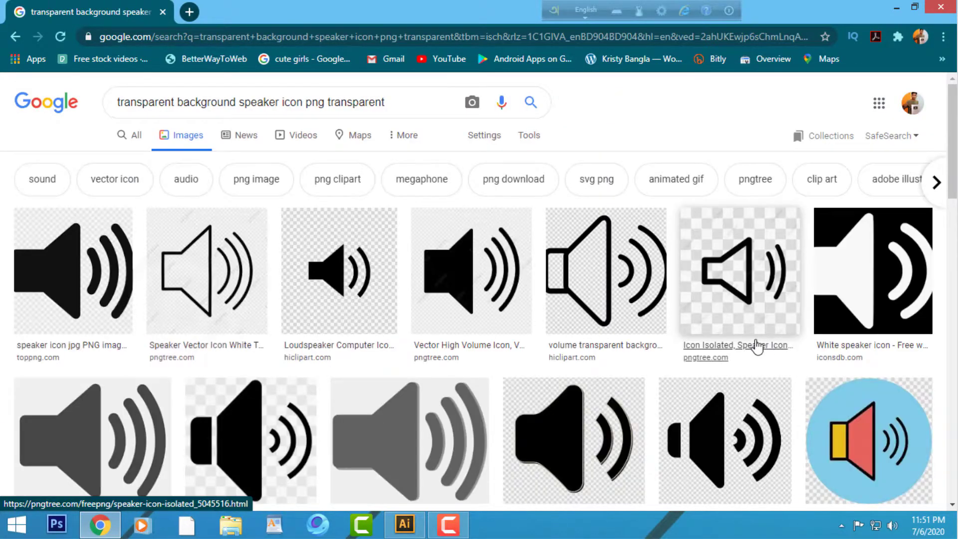
scroll(755, 342, down, 5)
scroll(750, 354, down, 15)
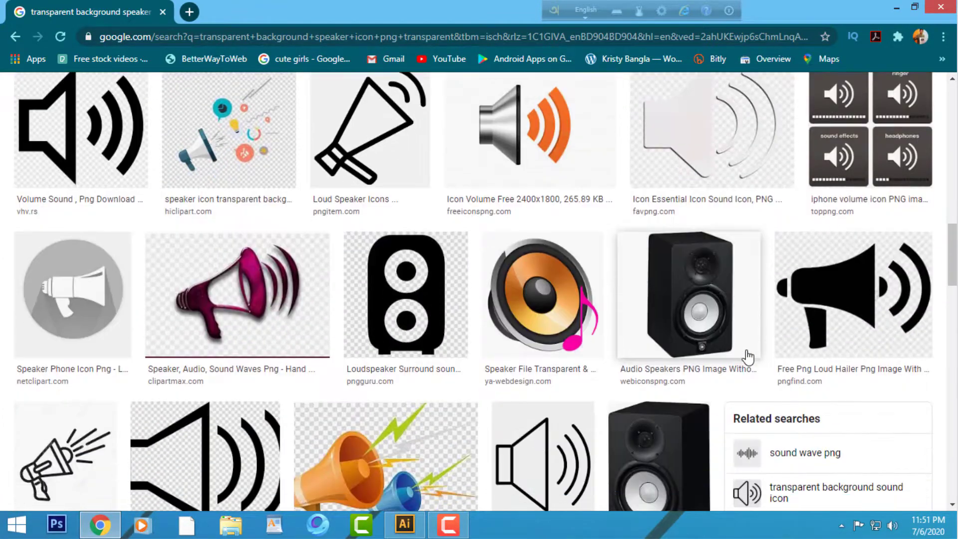
scroll(743, 356, down, 6)
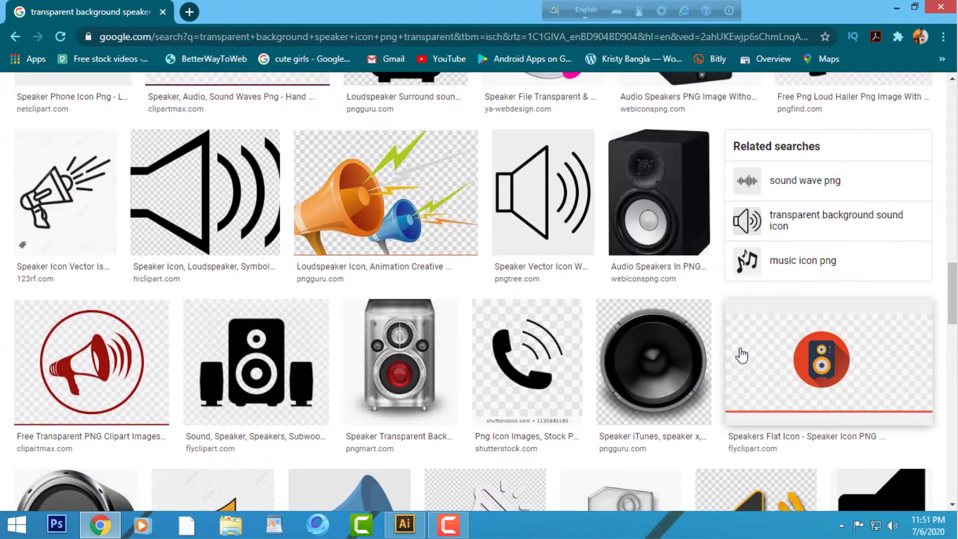
scroll(740, 356, down, 15)
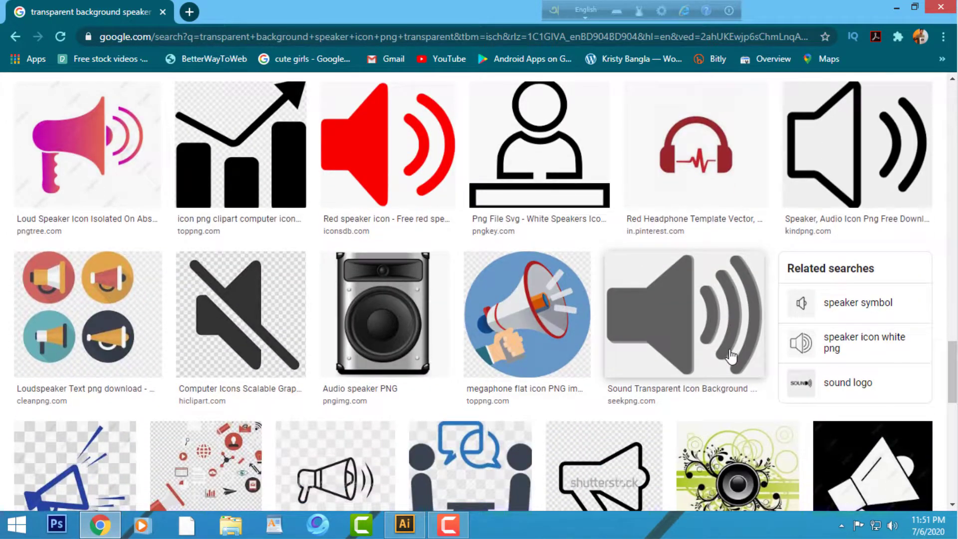
scroll(424, 326, up, 20)
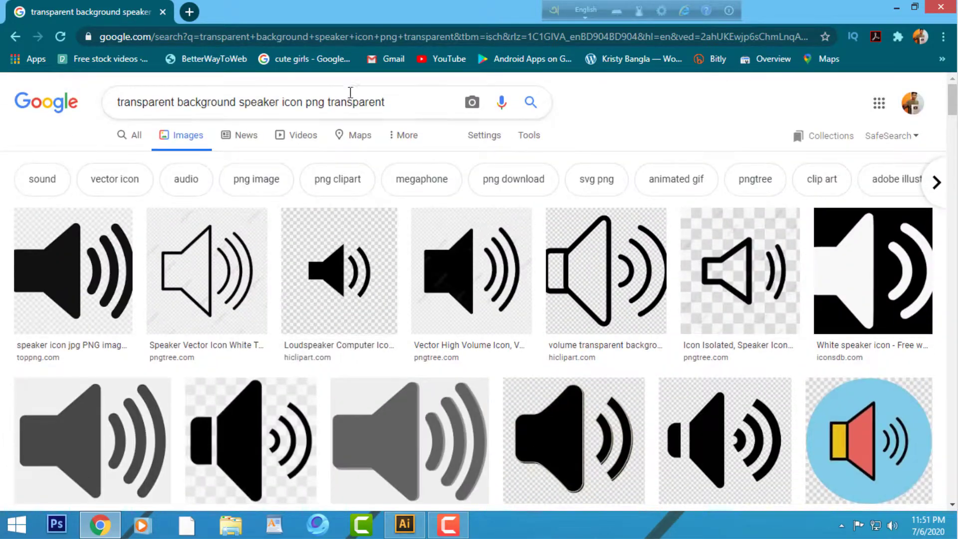
Search Google Images for "pop filter" and refine the search to "pop filter icon".
triple_click(350, 92)
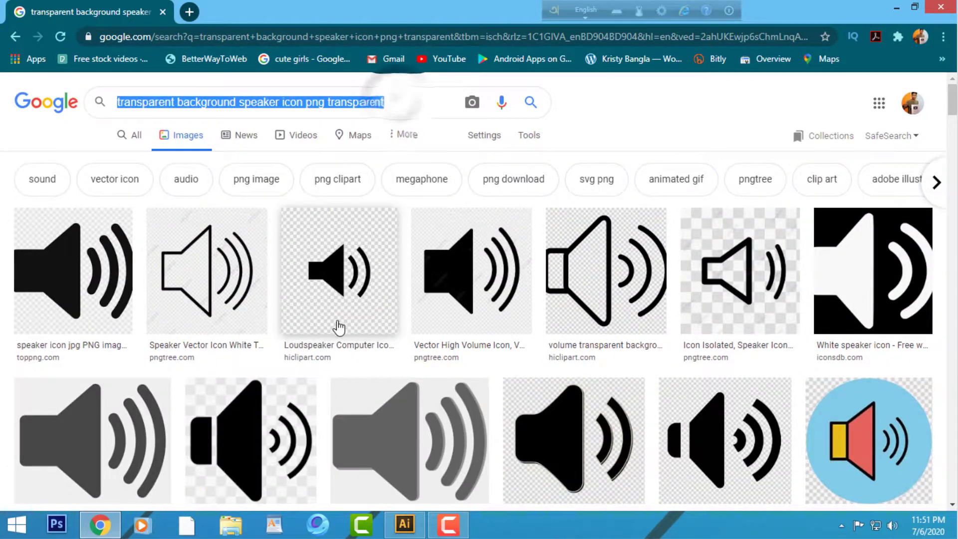
text(pop fil)
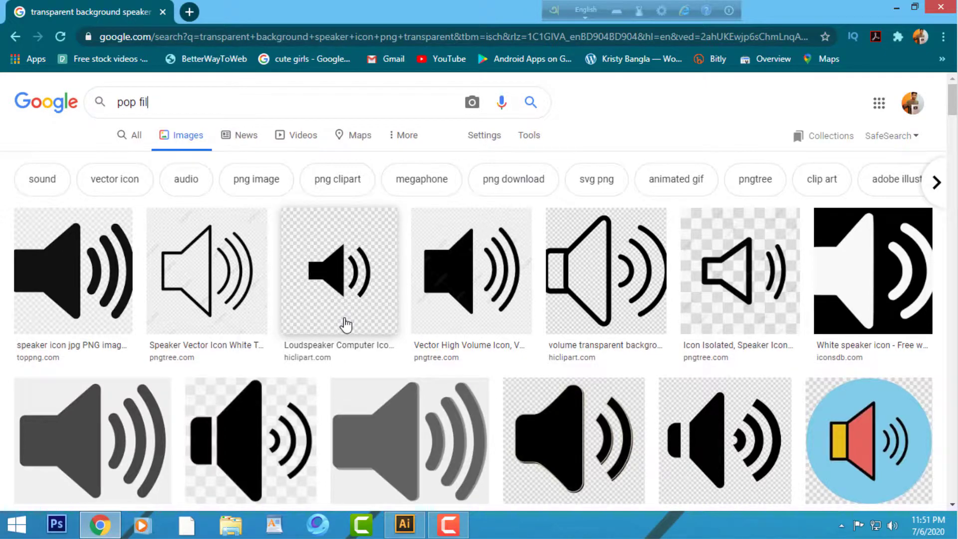
text(ter)
key(Return)
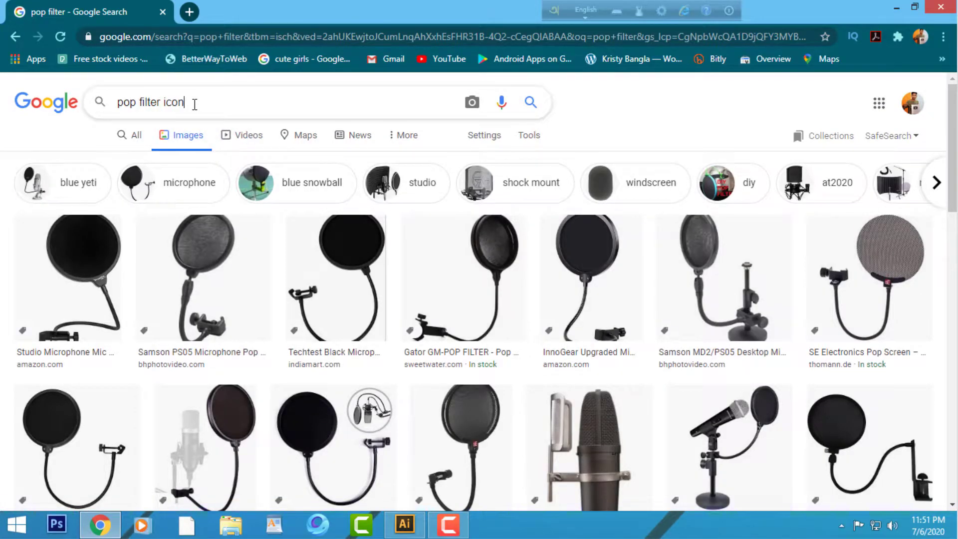
key(Return)
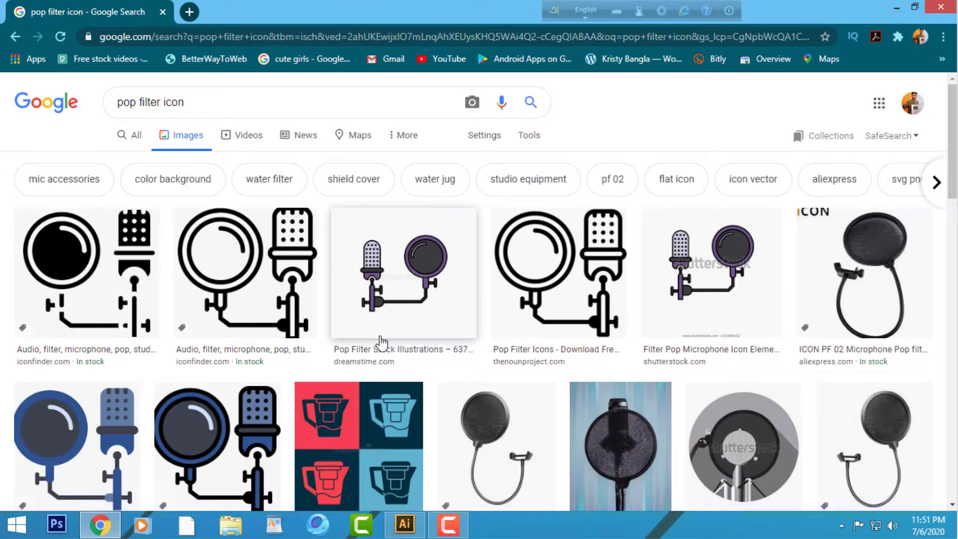
Save the black outline pop filter and microphone icon from Iconfinder to the Desktop as the PNG pop-filter-microphone-audio-studio-512.
scroll(624, 347, down, 1)
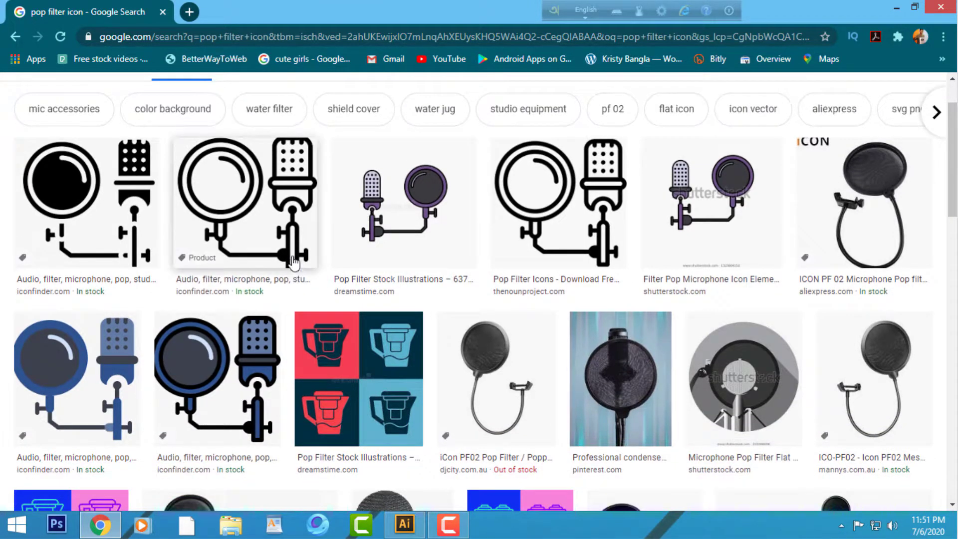
click(284, 244)
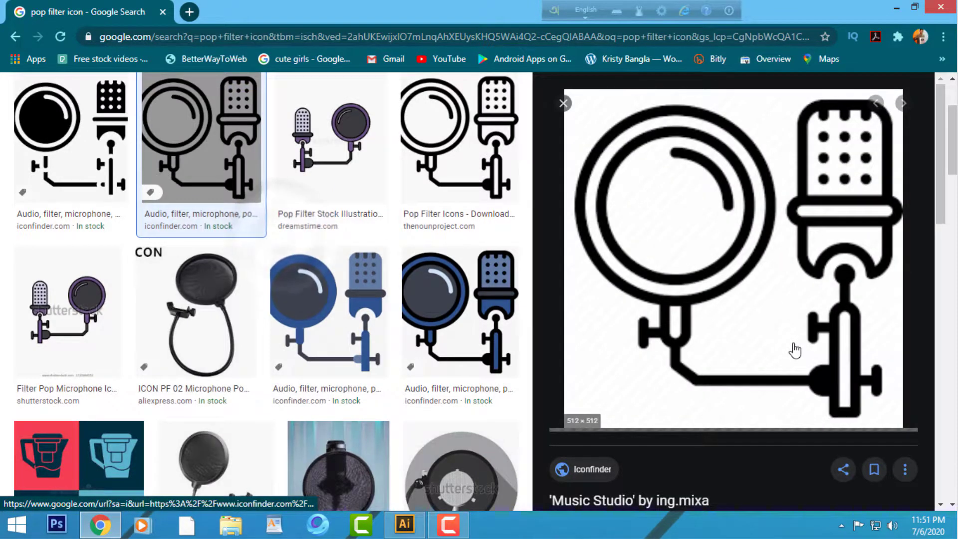
right_click(763, 267)
click(807, 399)
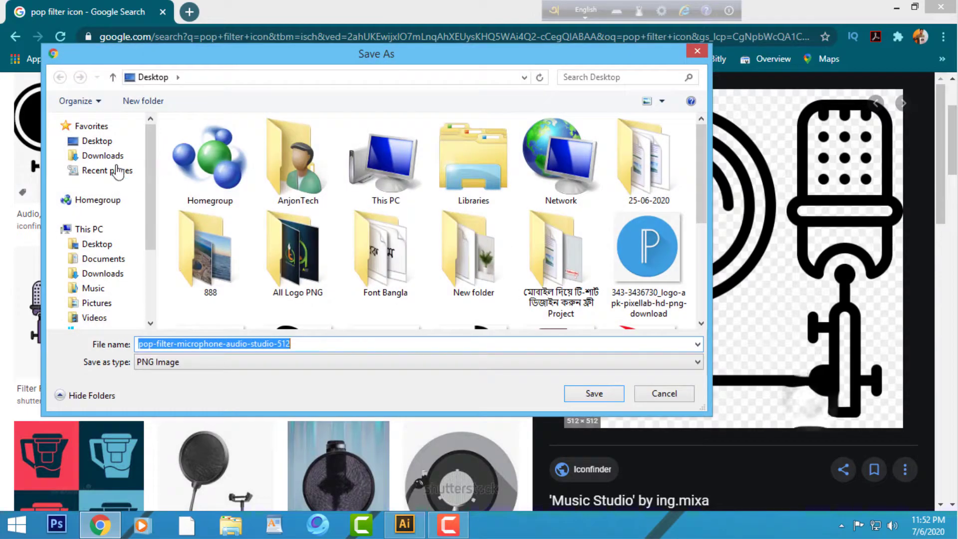
click(595, 394)
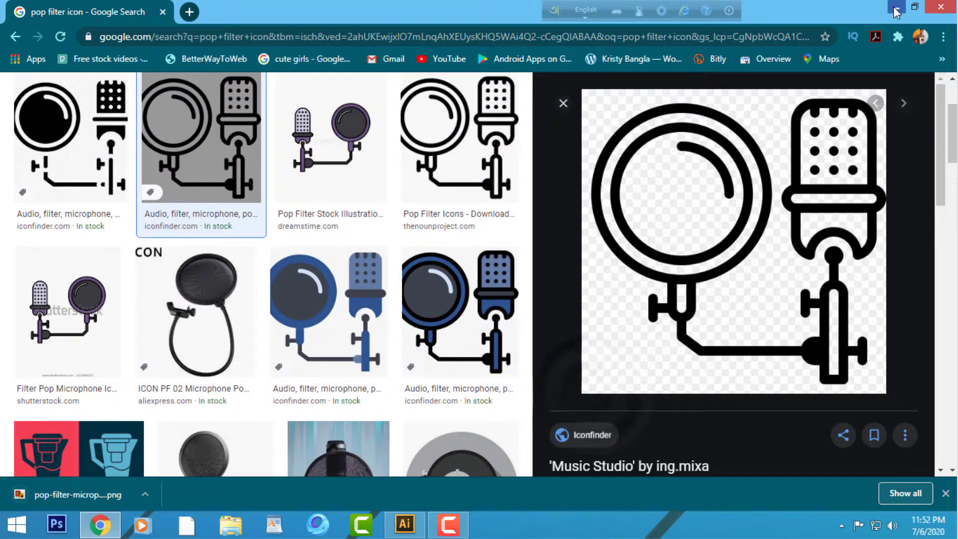
Return to Illustrator and select the white frame pieces around the portrait in Untitled-1.ai.
key(alt+Tab)
key(ctrl+minus)
key(ctrl+minus)
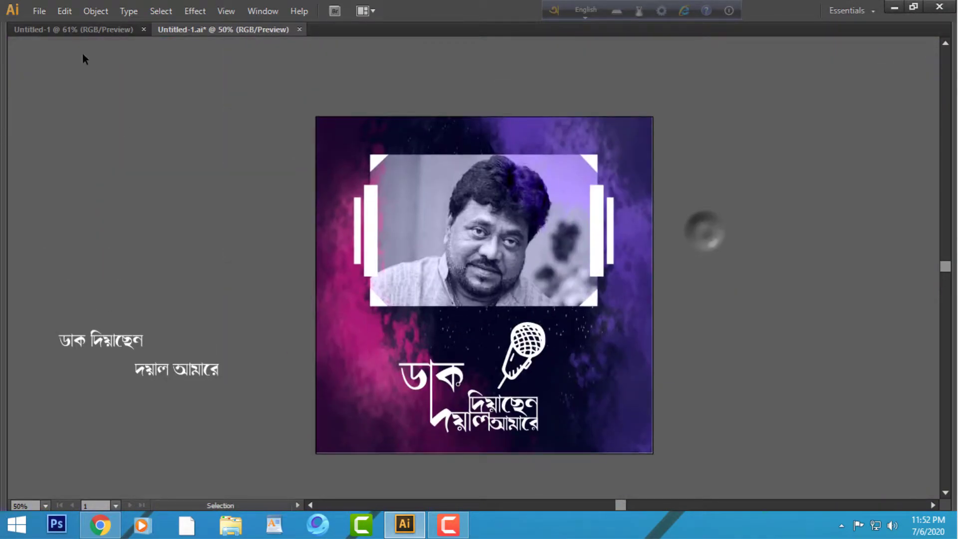
click(71, 29)
click(234, 30)
drag(339, 107, 283, 151)
click(277, 118)
drag(649, 313, 660, 311)
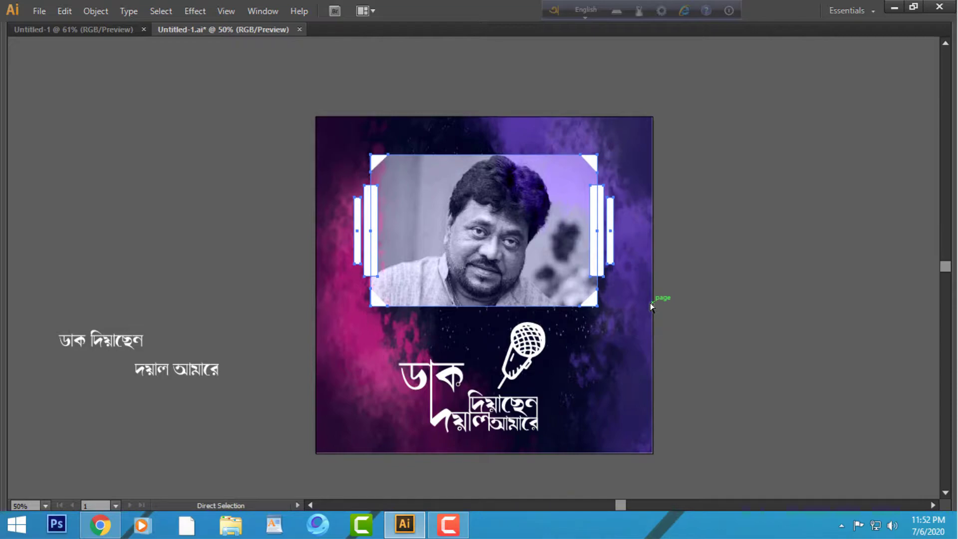
View the blank Untitled-1 document zoomed out and return to the Untitled-1.ai poster.
click(102, 30)
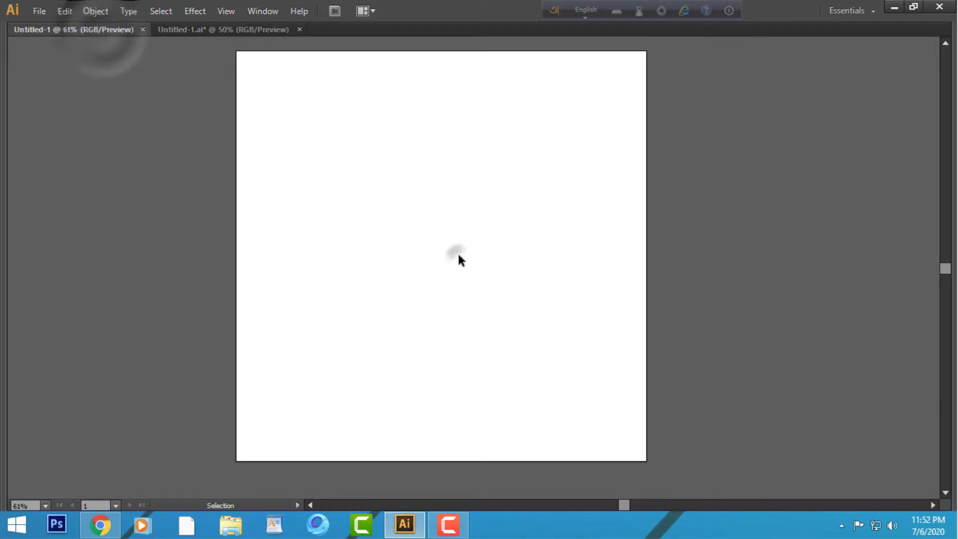
click(458, 256)
key(ctrl+minus)
key(ctrl+minus)
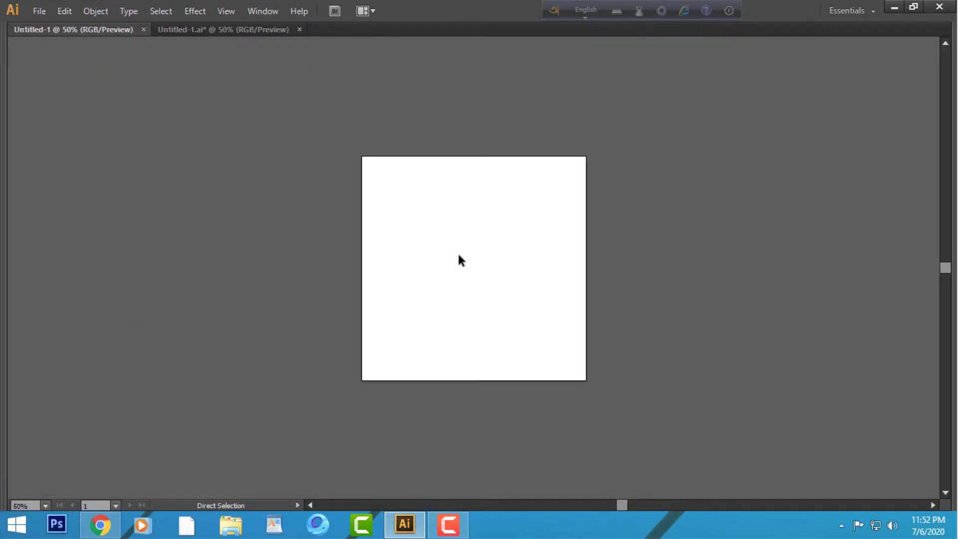
click(224, 29)
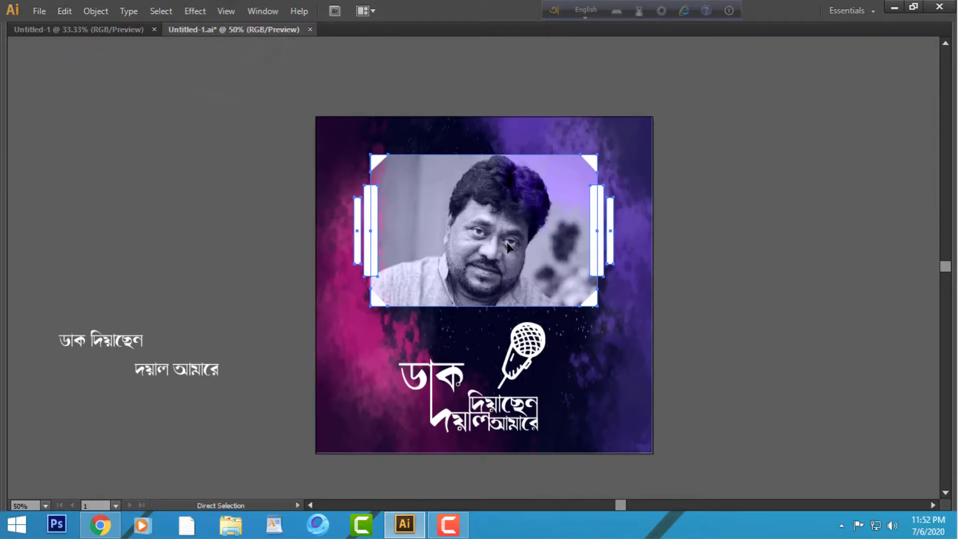
Paste the framed portrait artwork into the blank Untitled-1 document and deselect it.
key(ctrl+Tab)
key(ctrl+v)
key(ctrl+minus)
key(ctrl+minus)
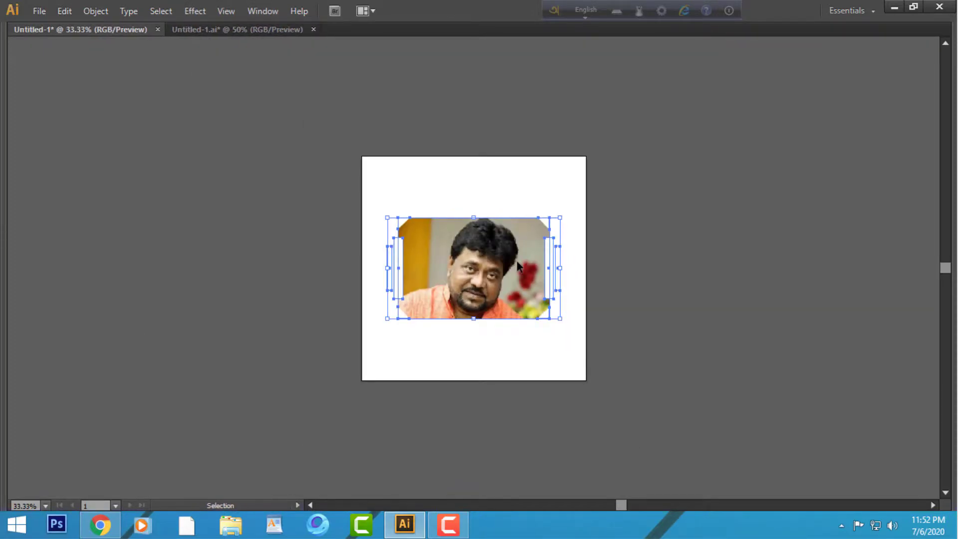
key(Tab)
click(652, 314)
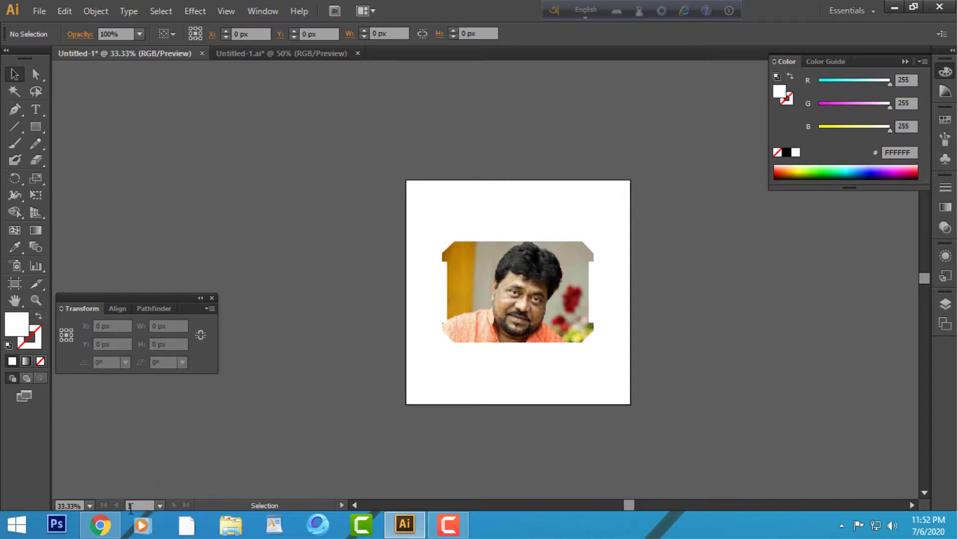
Switch to Chrome, search Google for "dark background" in a new tab and open the smoky wooden table image.
click(101, 525)
key(ctrl+t)
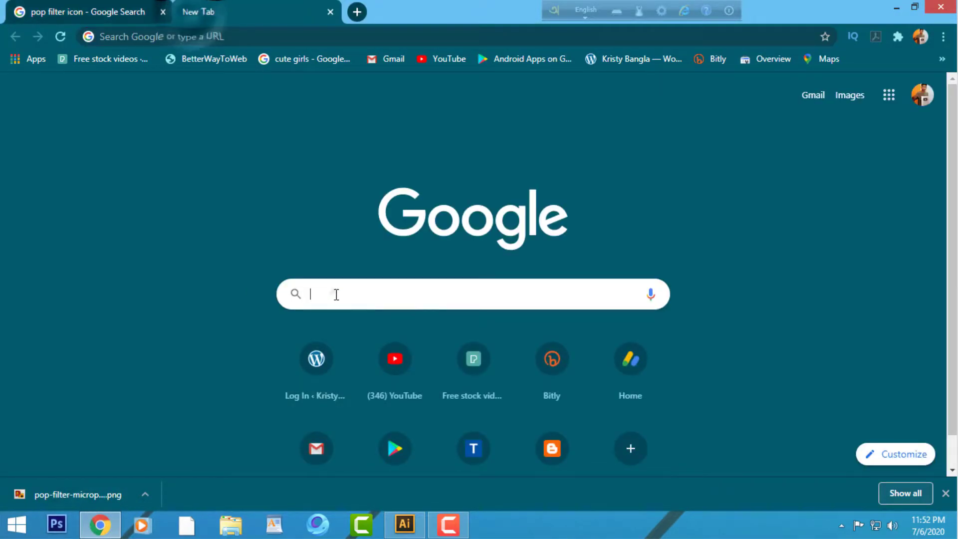
text(back)
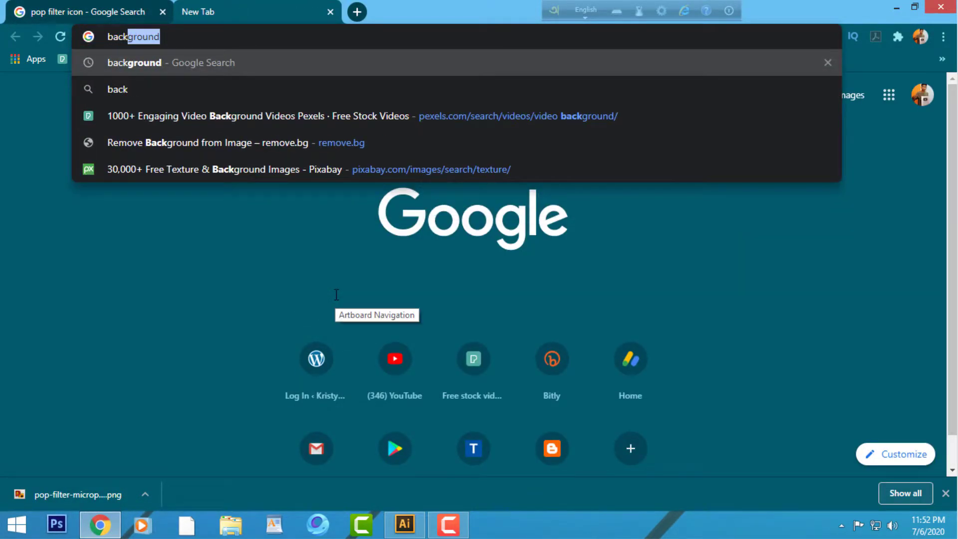
key(Right)
key(Left)
key(Left)
key(Left)
key(Left)
key(Left)
key(Left)
key(Left)
text(dark)
key(Return)
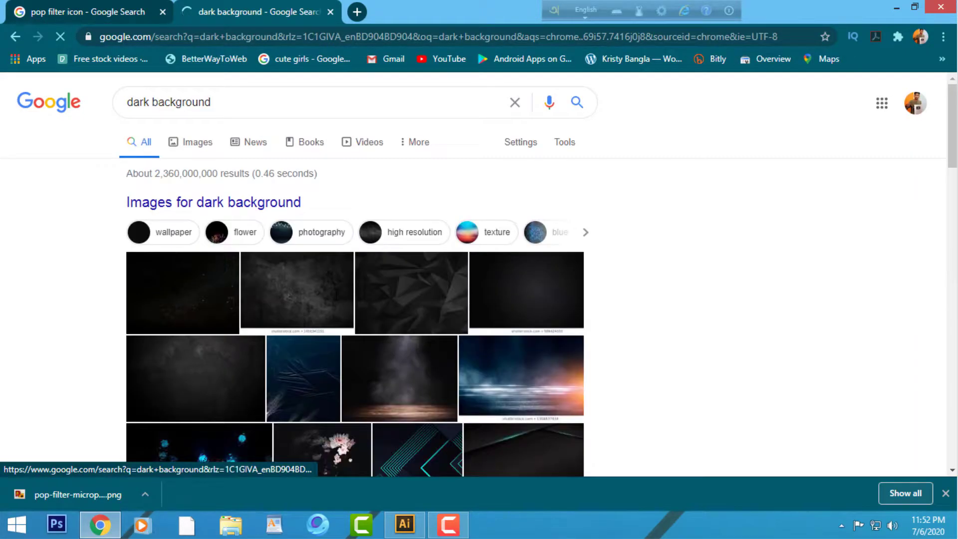
click(435, 376)
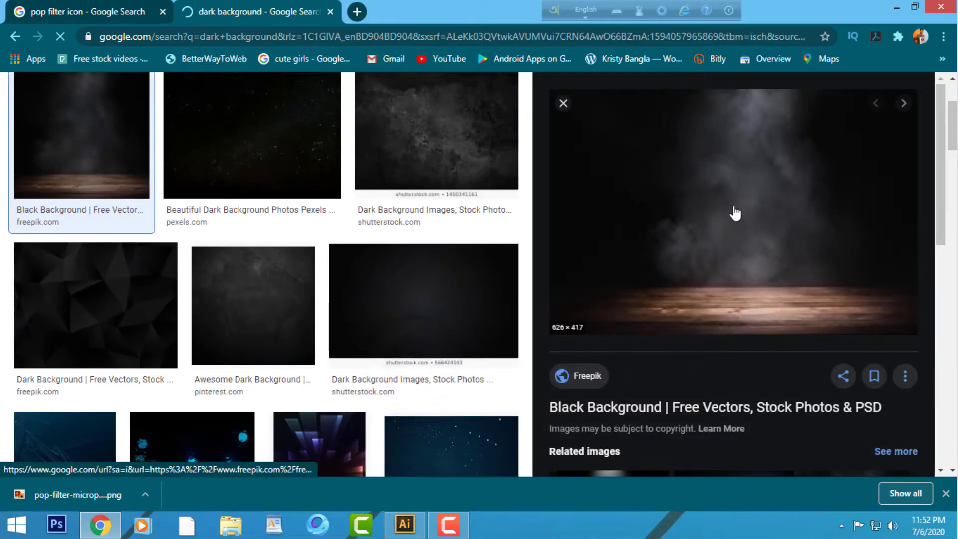
right_click(714, 183)
click(787, 330)
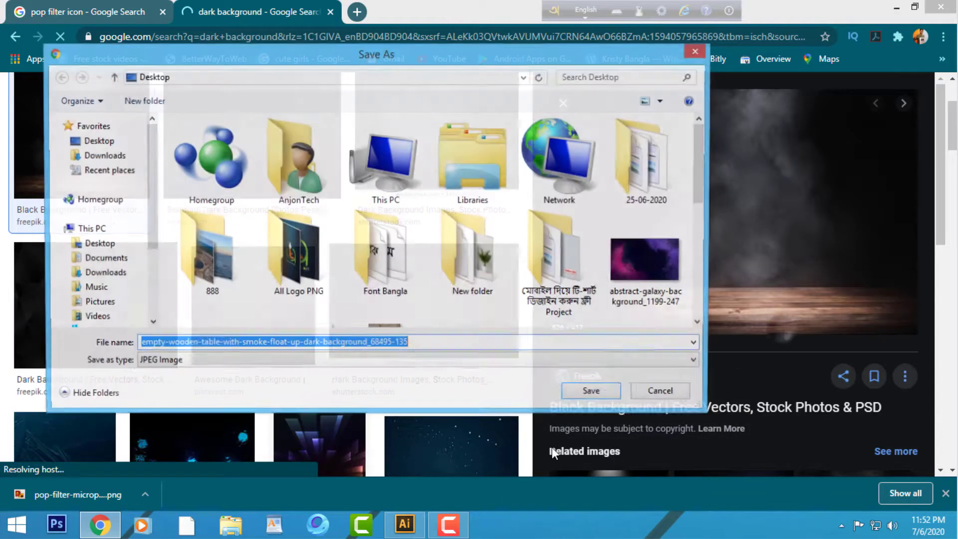
click(661, 395)
Copy the smoky wooden table image from the browser and paste it into the Untitled-1 document in Illustrator.
right_click(747, 202)
click(817, 310)
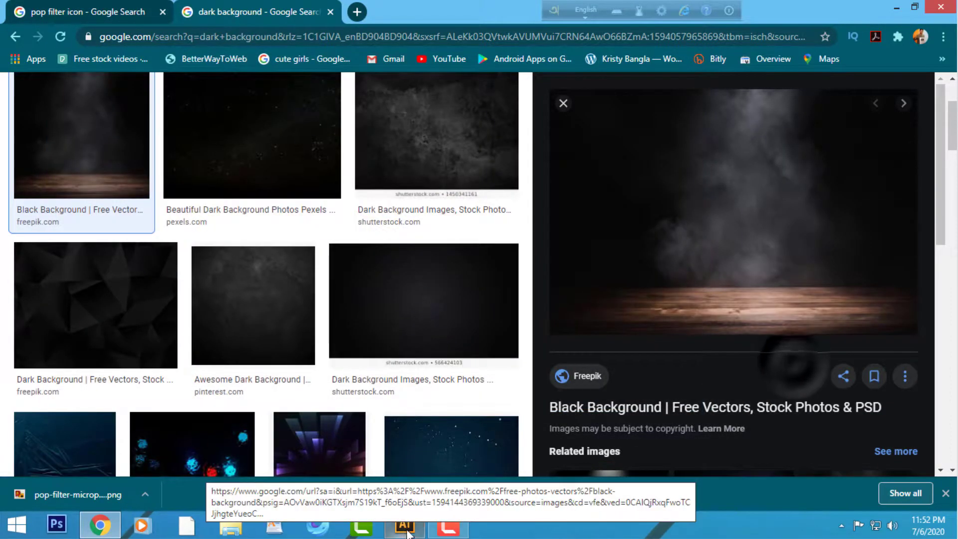
key(alt+Tab)
key(ctrl+v)
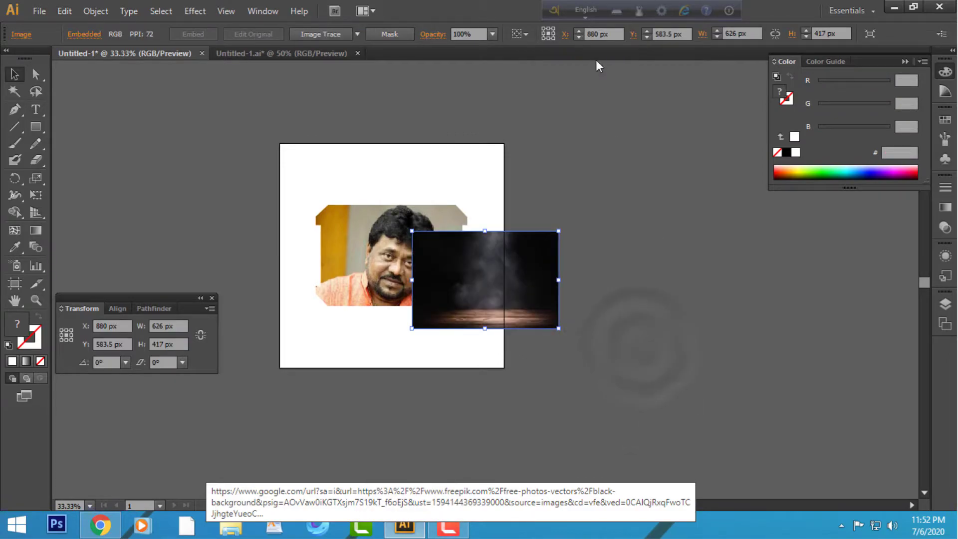
Resize the dark background image to 960 × 960 px, move it over the artboard and send it behind the portrait.
text(960)
key(Tab)
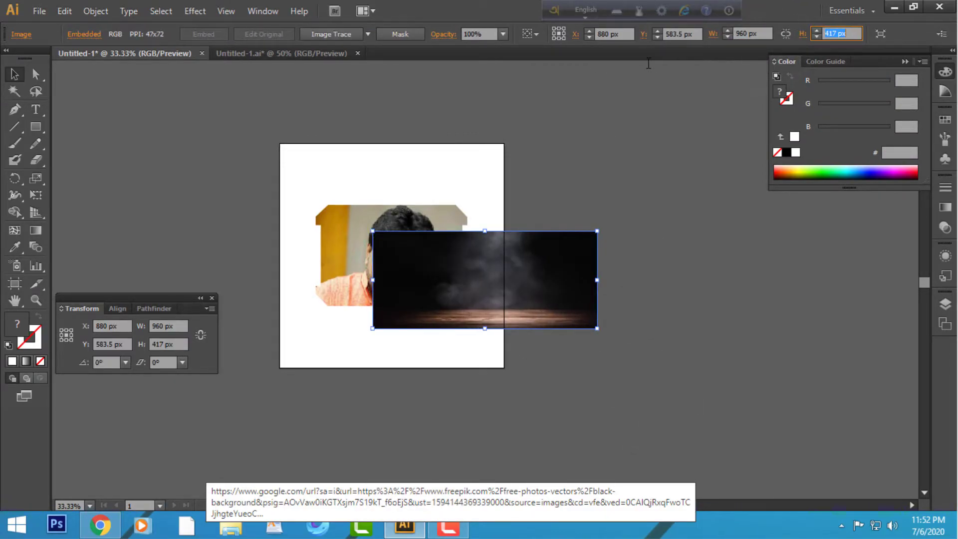
key(Return)
drag(380, 184, 335, 158)
key(ctrl+shift+[)
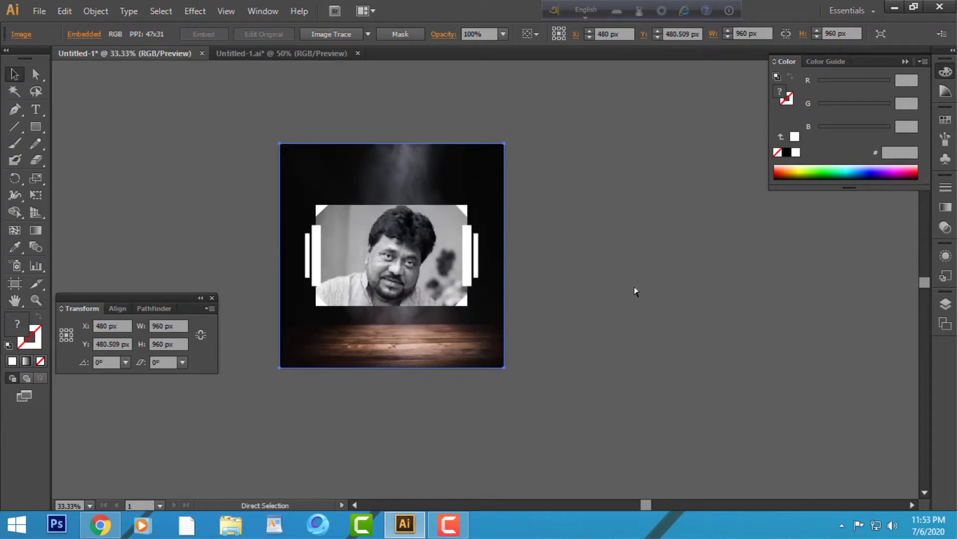
Snap the background image's lower corner exactly to the artboard corner, centring it at X 480 px, Y 480 px.
key(ctrl+=)
key(ctrl+=)
key(space)
drag(626, 300, 719, 247)
click(704, 302)
key(z)
drag(594, 371, 667, 415)
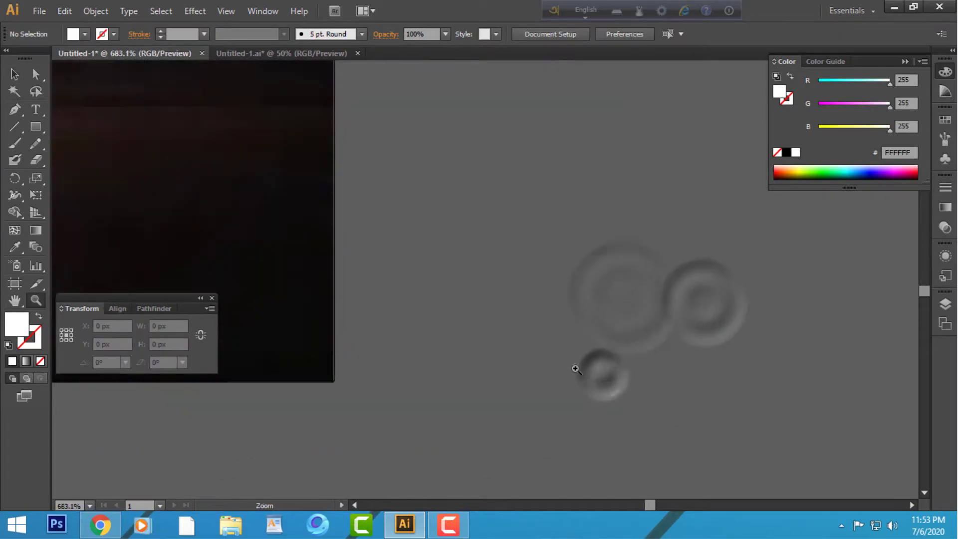
click(575, 367)
key(space)
drag(466, 370, 743, 344)
drag(494, 248, 571, 312)
key(space)
drag(256, 197, 399, 193)
key(v)
drag(413, 190, 467, 271)
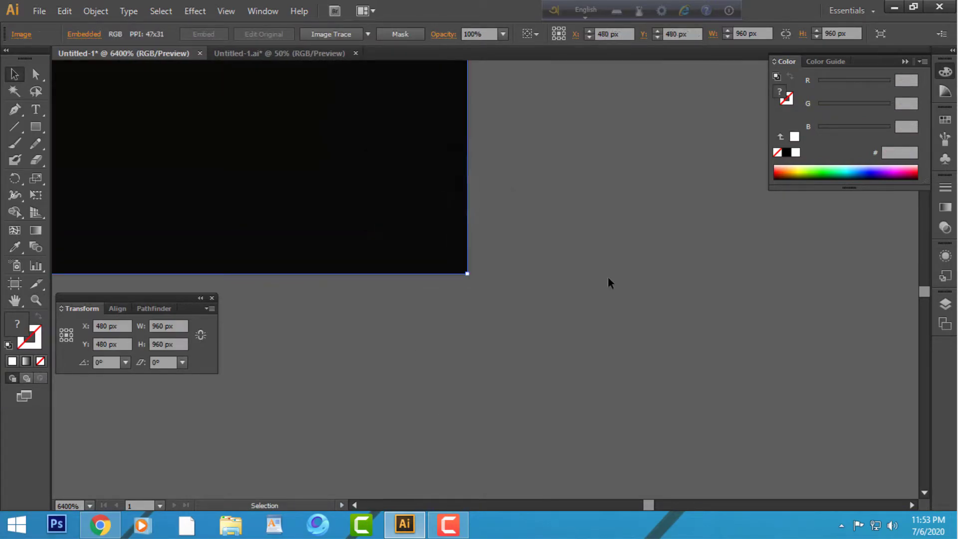
click(608, 276)
Check the artboard bounds against the background image, then select the background and lock it.
key(ctrl+0)
key(shift+o)
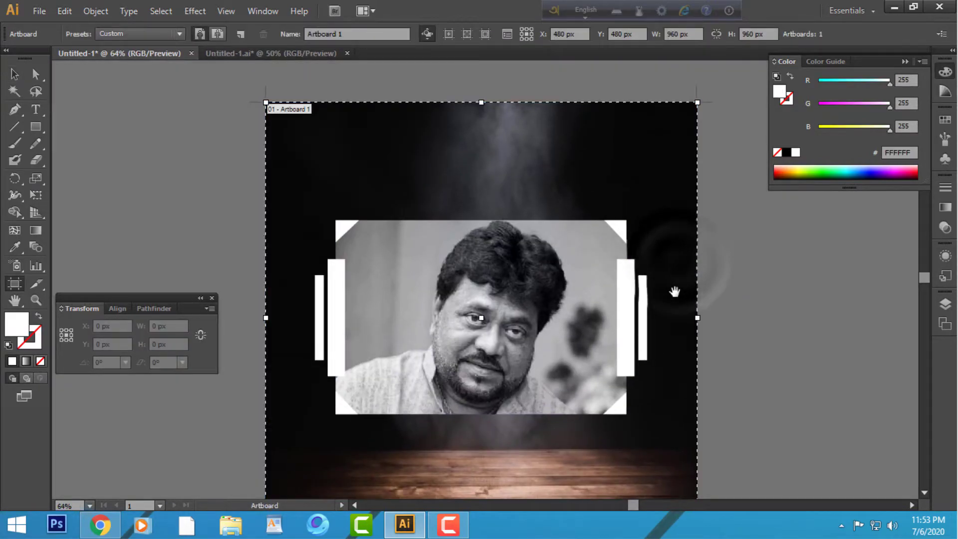
click(19, 74)
click(205, 137)
drag(239, 237, 273, 147)
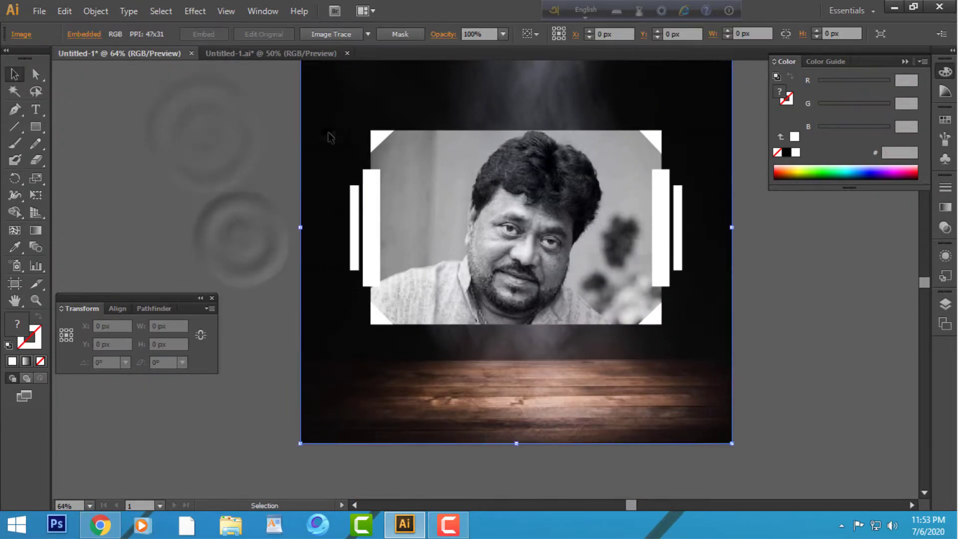
click(331, 134)
drag(509, 123, 508, 221)
key(ctrl+2)
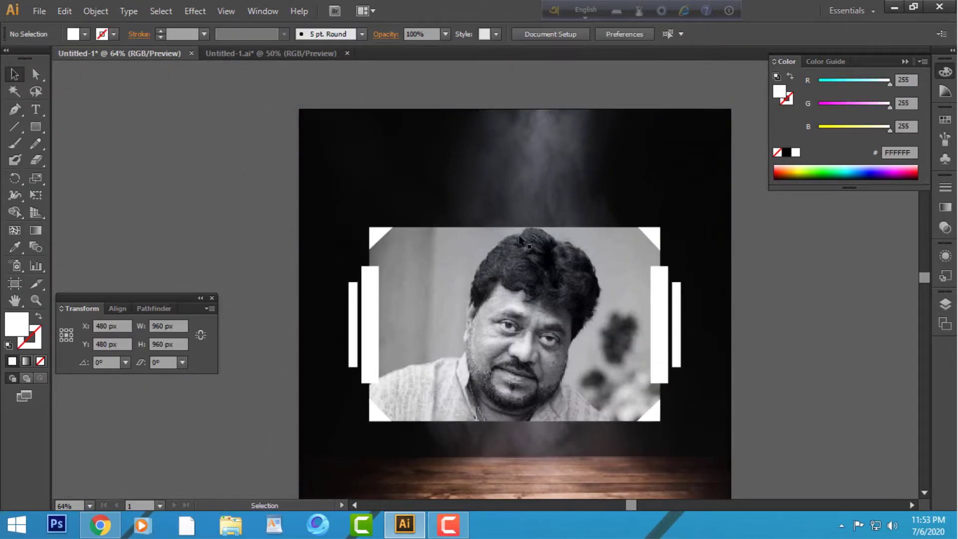
Move the whole portrait and frame group straight up on the artboard.
drag(327, 224, 691, 434)
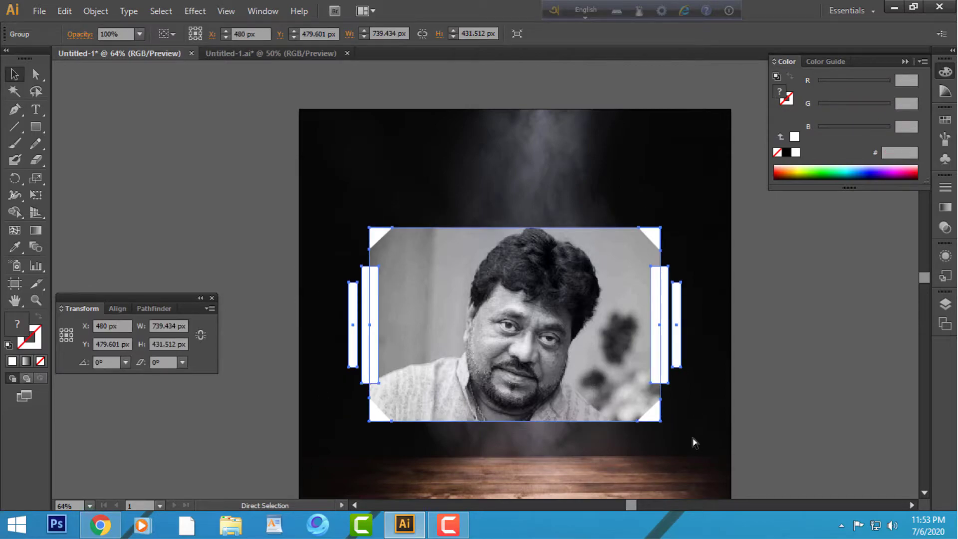
drag(584, 387, 583, 345)
click(719, 414)
Fill the frame's upper-left and lower-right corner triangles with black.
key(a)
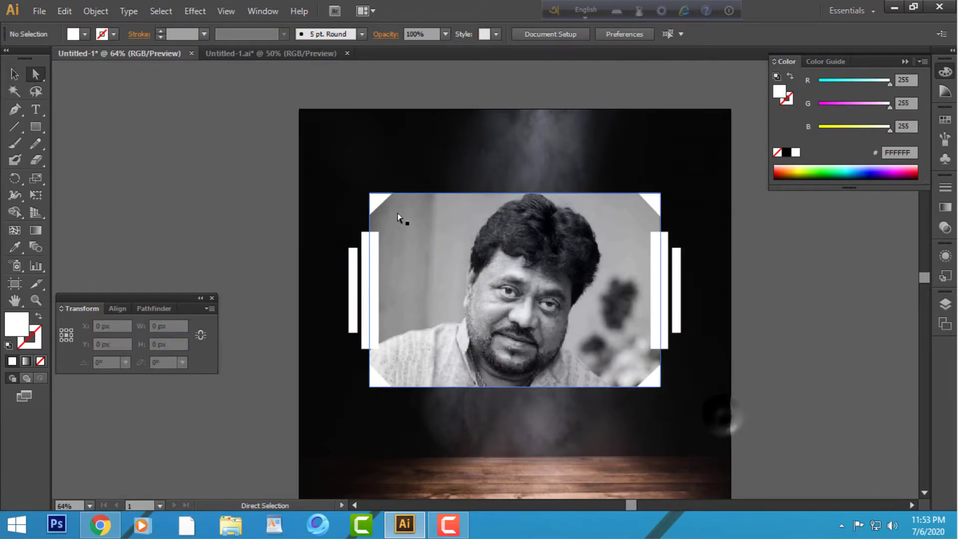
click(380, 199)
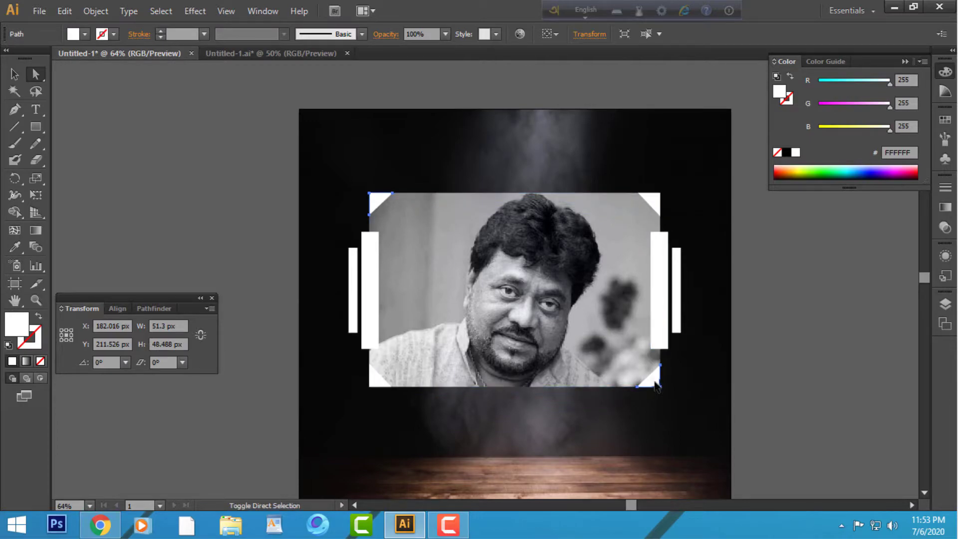
click(787, 152)
click(757, 263)
drag(820, 343, 807, 324)
Copy the white Bengali title lettering from Untitled-1.ai and paste it into the Untitled-1 document.
click(240, 53)
key(ctrl+plus)
key(ctrl+plus)
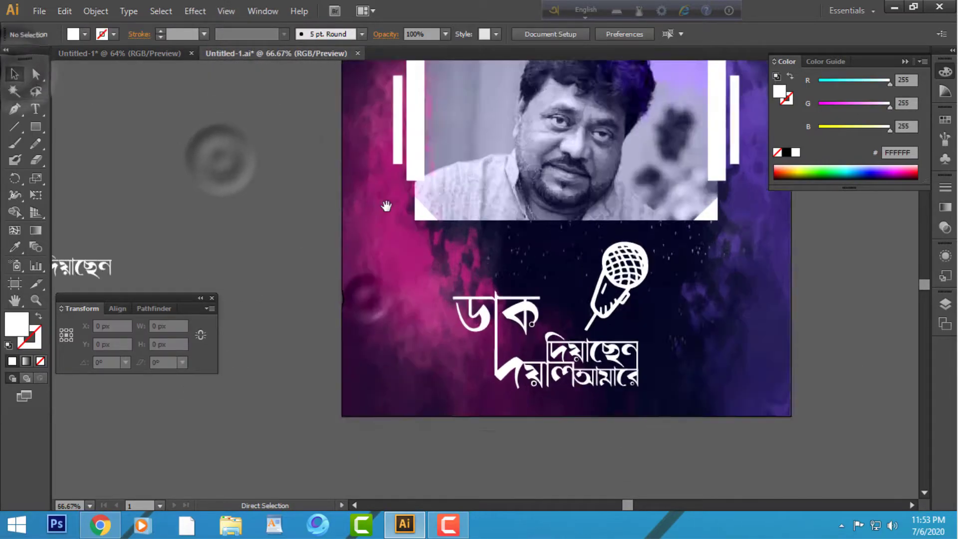
click(537, 355)
key(a)
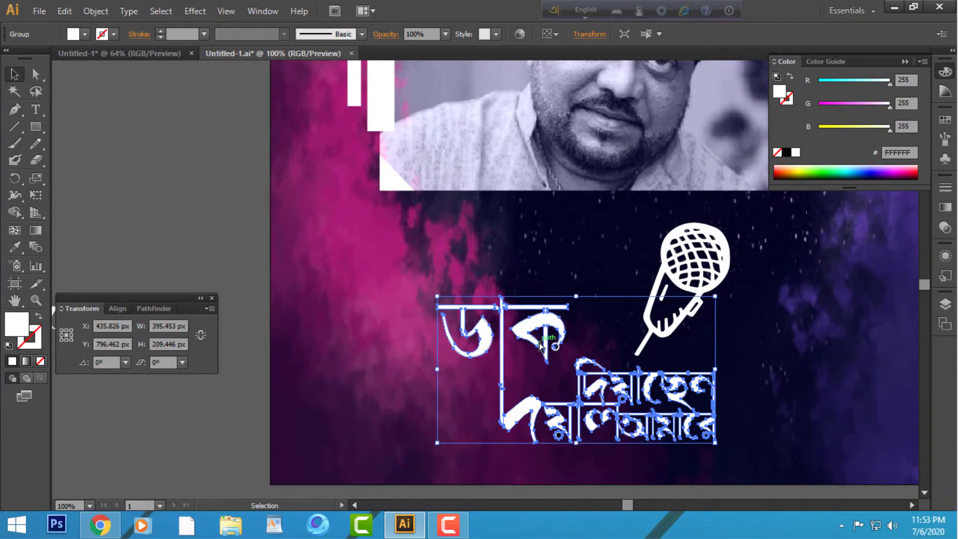
key(ctrl+Tab)
drag(568, 369, 552, 431)
drag(715, 406, 267, 184)
drag(513, 291, 517, 267)
drag(525, 393, 533, 287)
click(551, 355)
key(ctrl+v)
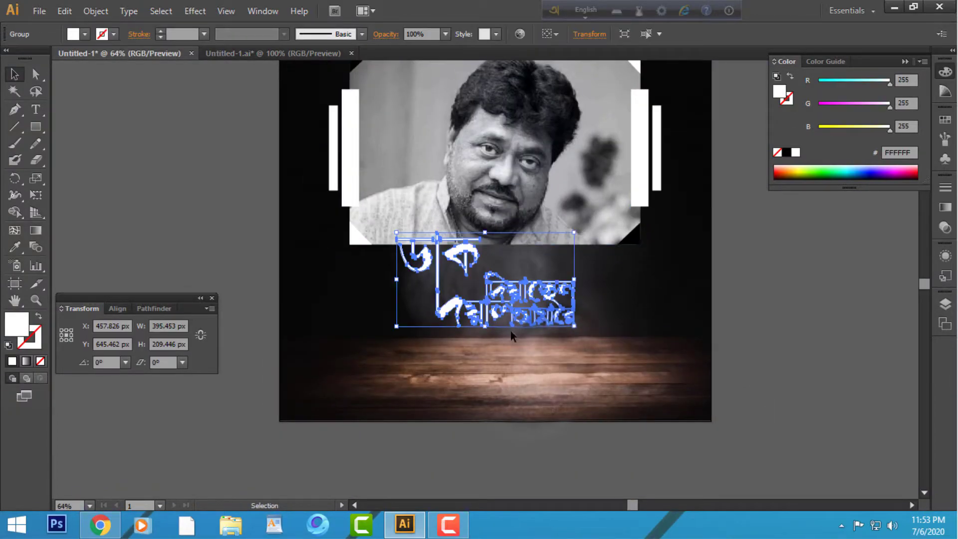
Move the Bengali lettering down so its headline stroke lines up with the portrait's bottom edge.
key(ctrl+=)
key(ctrl+=)
key(ctrl+=)
drag(410, 225, 402, 234)
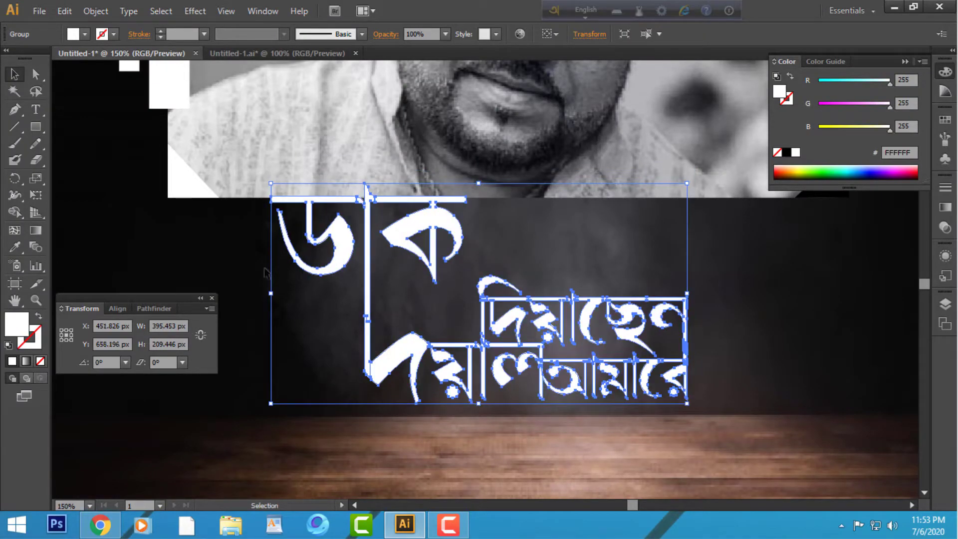
click(231, 256)
key(ctrl+=)
key(Tab)
click(542, 379)
drag(541, 379, 468, 317)
drag(634, 358, 750, 423)
click(750, 424)
key(ctrl+0)
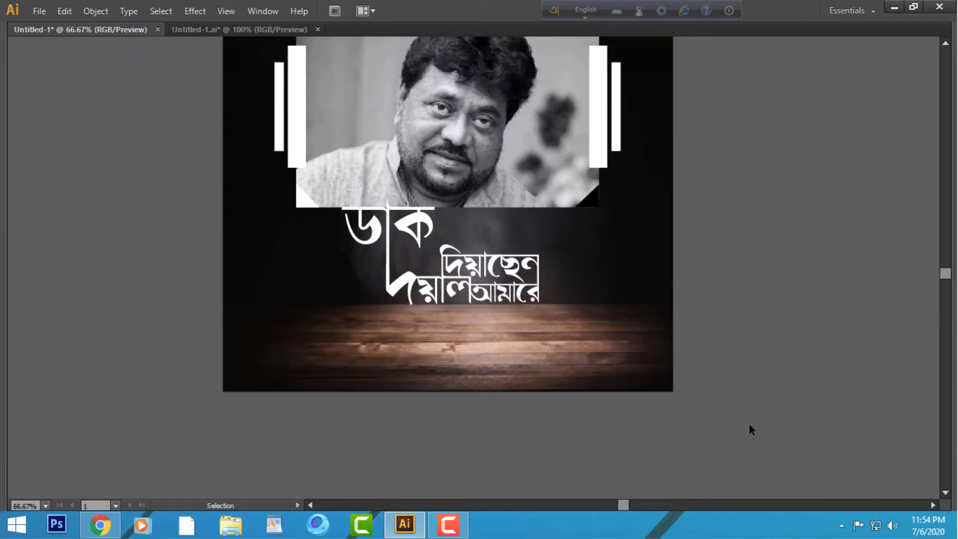
Place the pop filter microphone PNG from the Desktop into the Untitled-1 document.
click(894, 7)
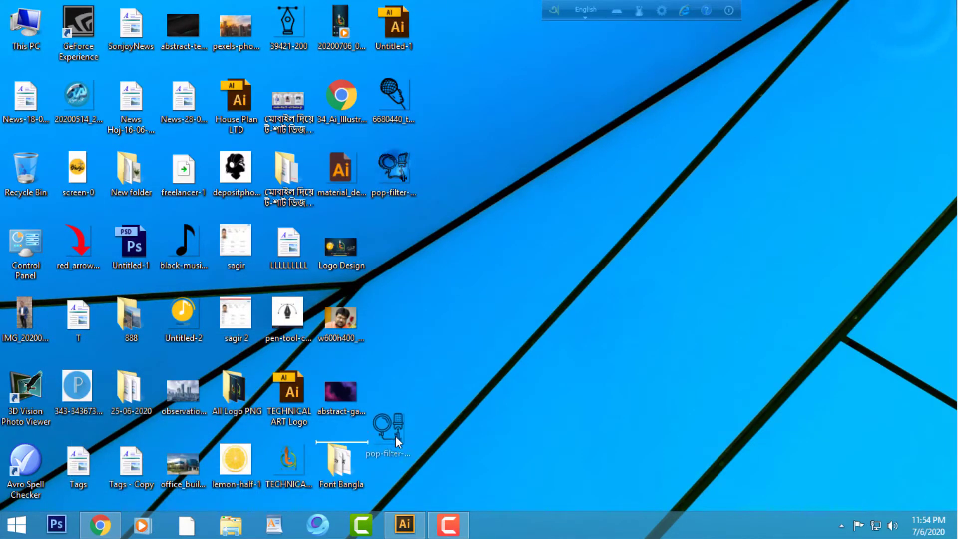
drag(395, 435, 199, 228)
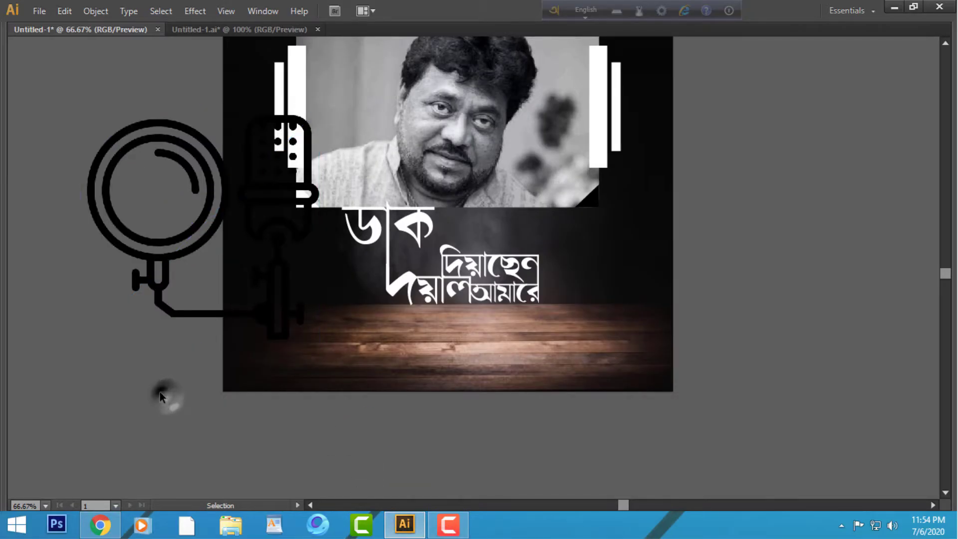
key(Tab)
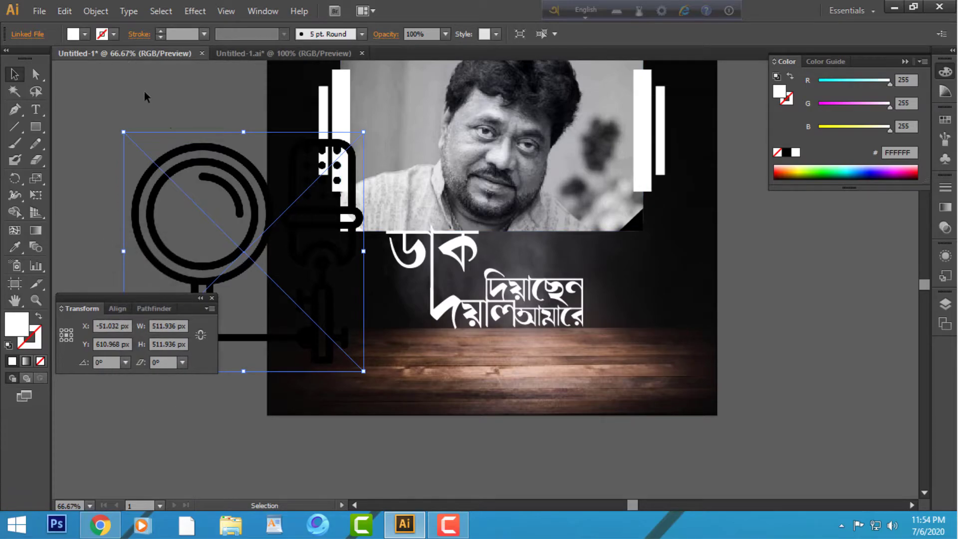
Image Trace the pop filter microphone icon, move it onto empty canvas beside the artboard and expand the tracing.
click(345, 33)
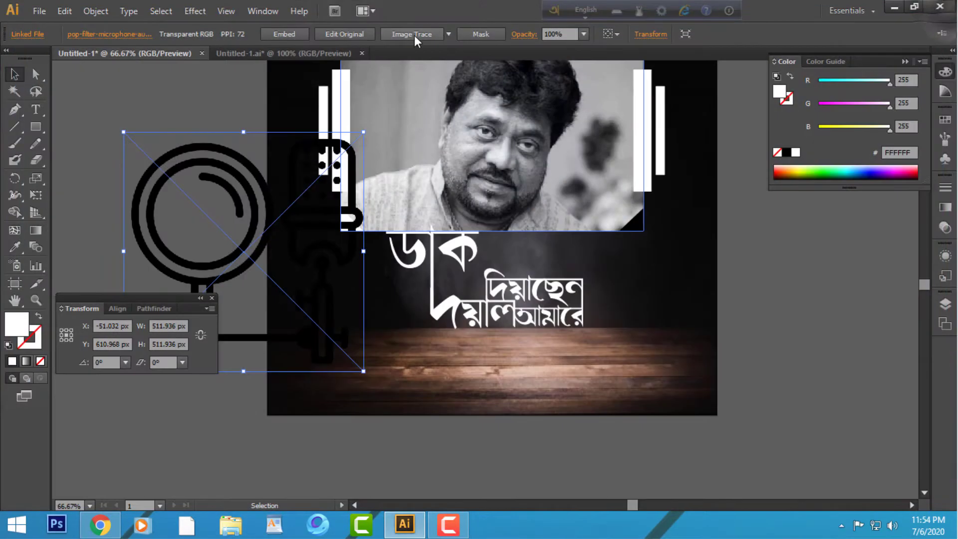
click(414, 35)
drag(242, 217, 822, 316)
drag(808, 368, 381, 302)
click(346, 32)
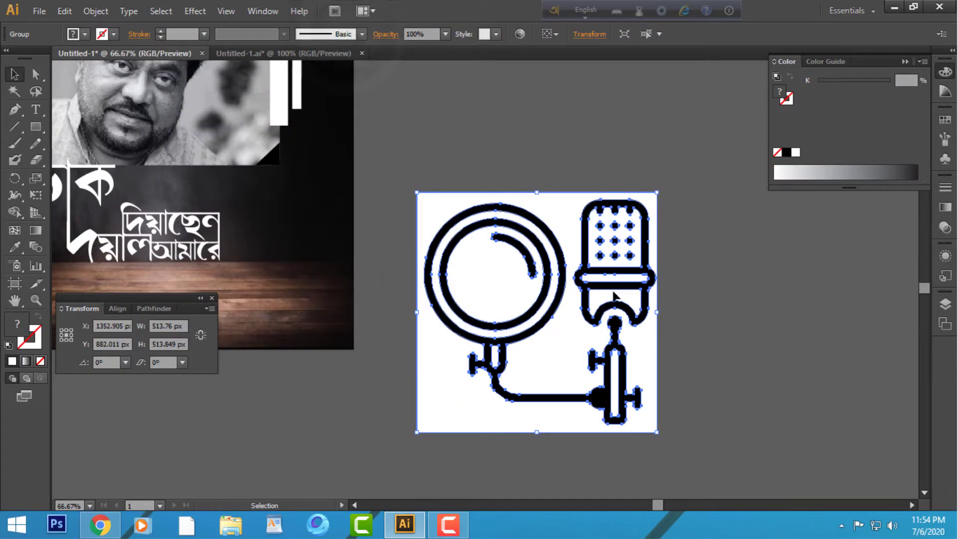
Select all white areas of the traced microphone icon with the Magic Wand and delete them.
click(711, 295)
key(y)
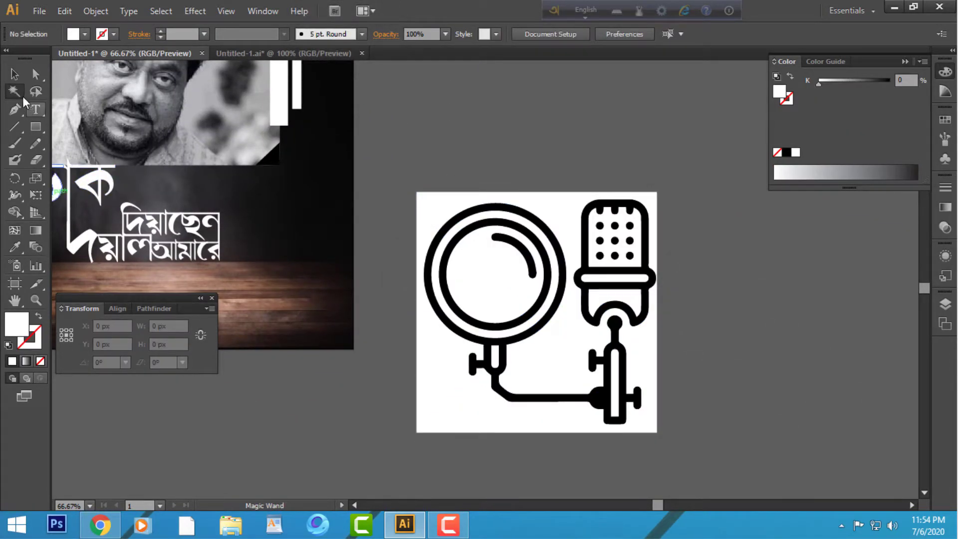
click(482, 273)
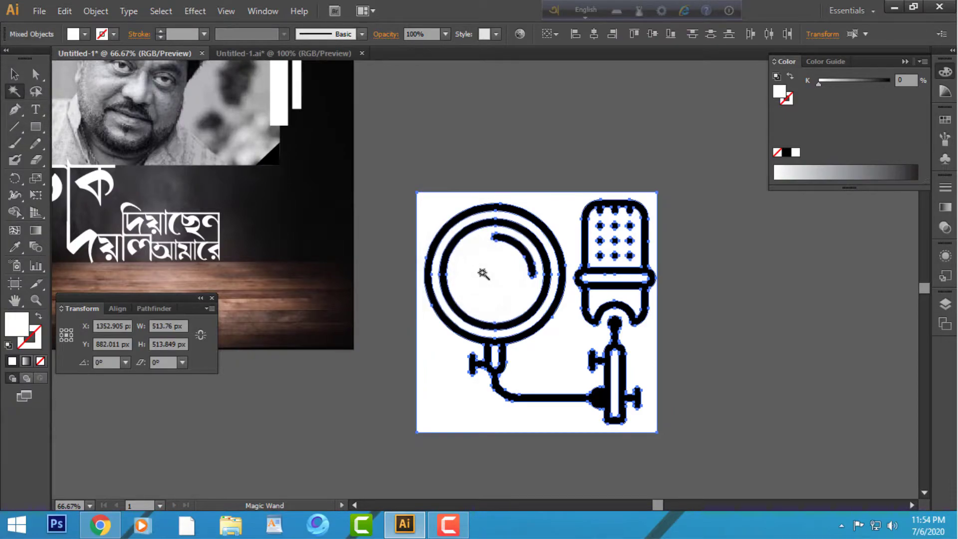
key(Delete)
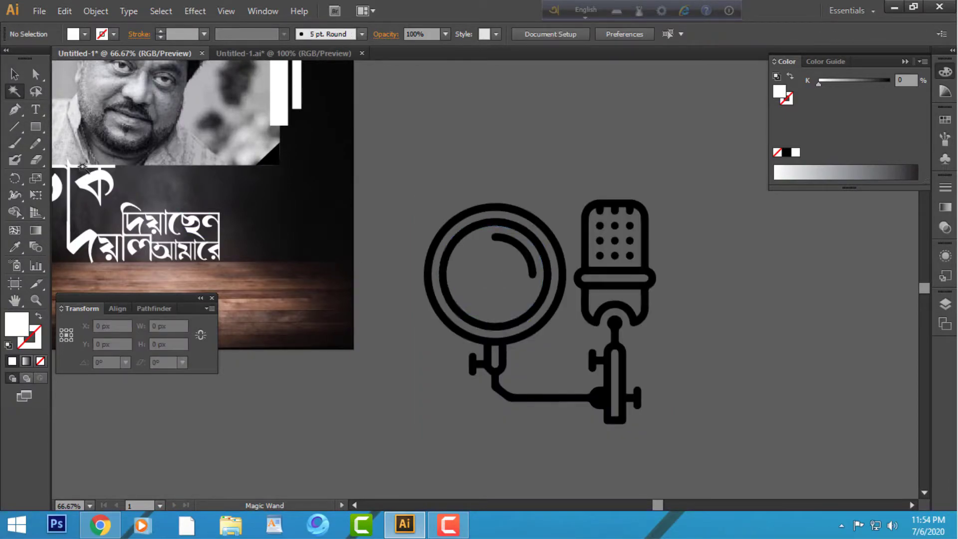
Reflect the black microphone icon across the vertical axis.
click(14, 76)
click(662, 343)
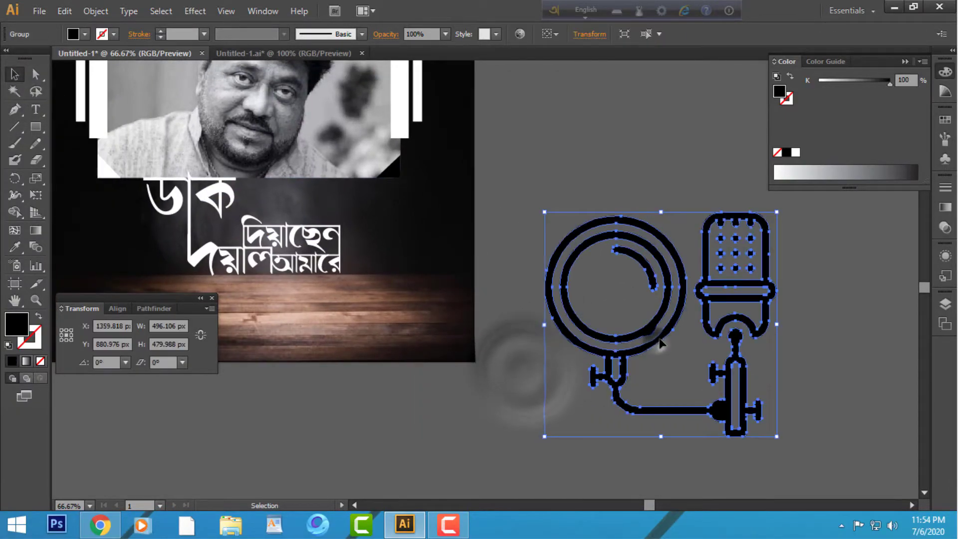
right_click(661, 344)
mouse_move(730, 443)
click(524, 370)
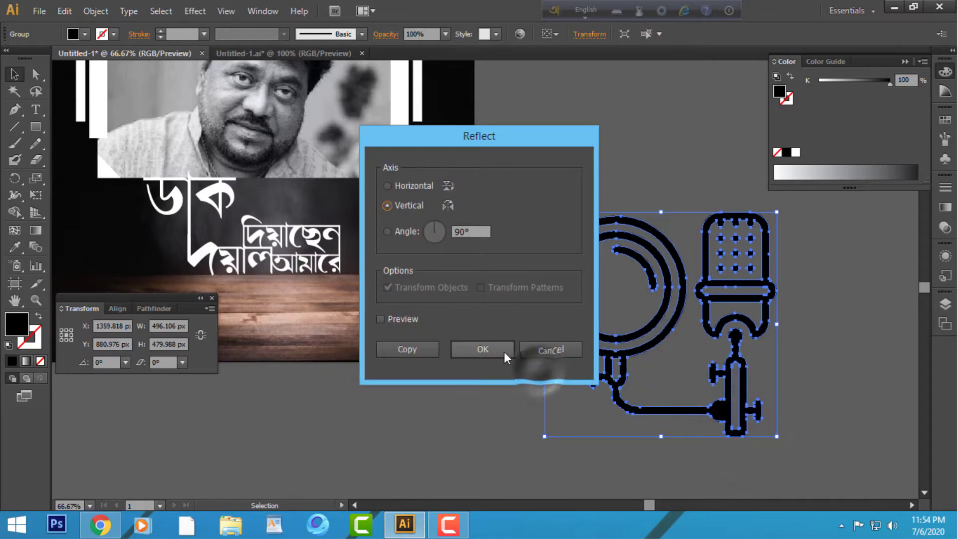
click(498, 351)
Move the microphone icon onto the poster's lower right, scale it down to about 303 px wide and rest it on the artboard's bottom edge.
click(794, 370)
drag(794, 370, 857, 426)
drag(629, 462, 487, 409)
drag(695, 217, 605, 303)
drag(478, 402, 446, 381)
drag(435, 377, 436, 382)
key(z)
drag(406, 401, 464, 422)
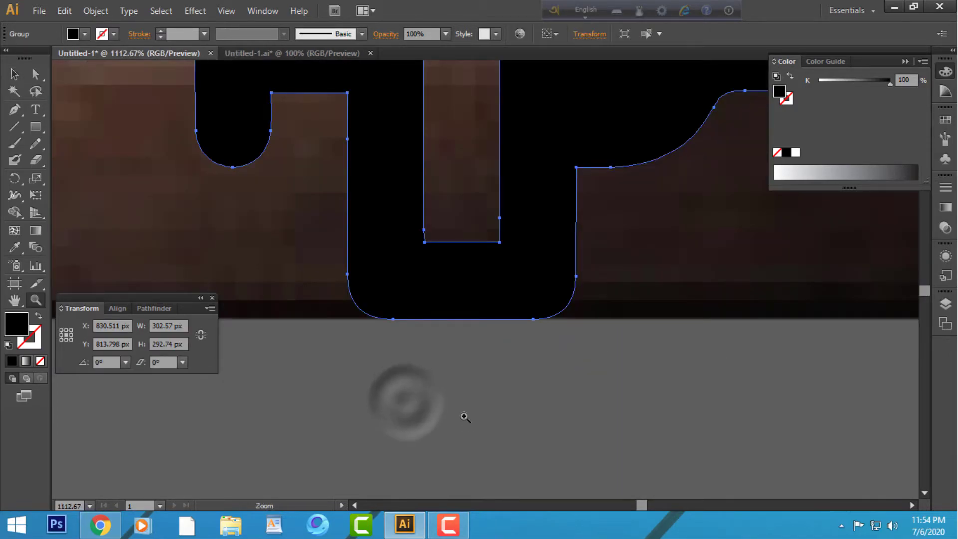
key(v)
click(495, 423)
key(ctrl+1)
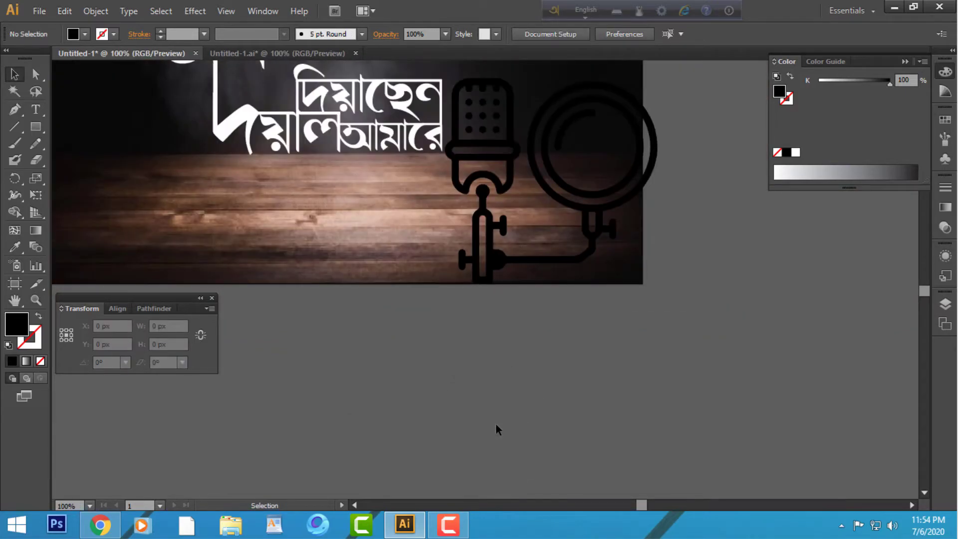
key(Tab)
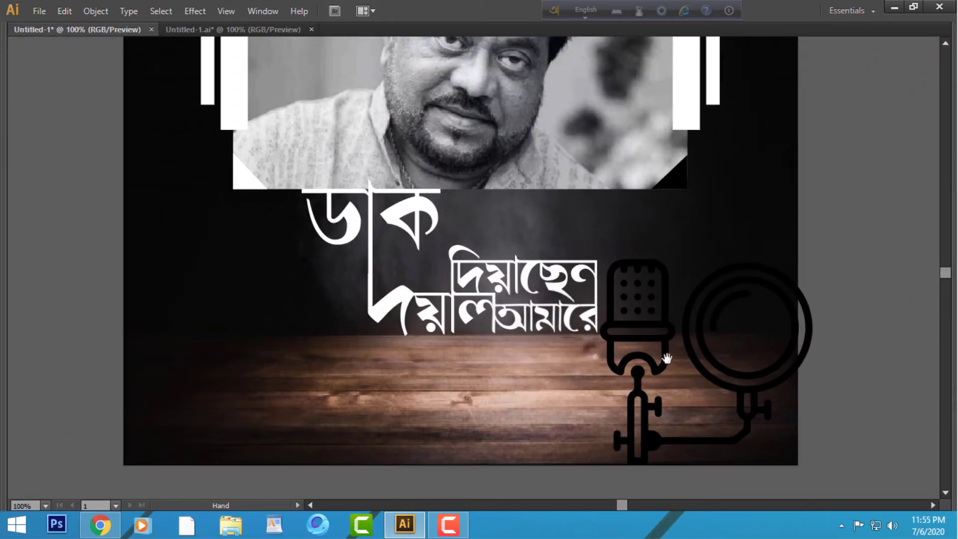
Reflect the microphone icon across the vertical axis again and move it to the left of the title lettering.
click(647, 341)
right_click(647, 342)
mouse_move(706, 440)
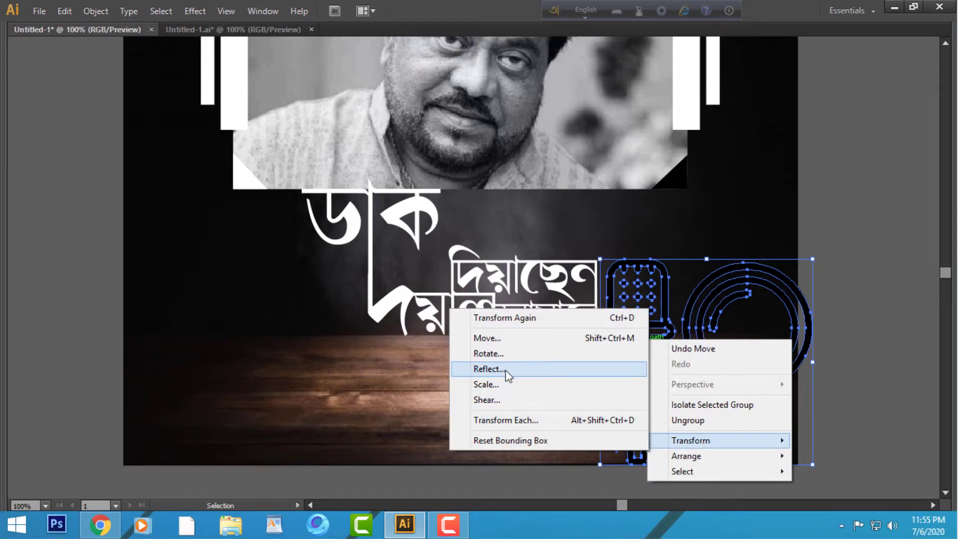
click(456, 362)
click(511, 350)
drag(638, 376, 325, 375)
click(478, 475)
drag(478, 476, 570, 480)
click(428, 399)
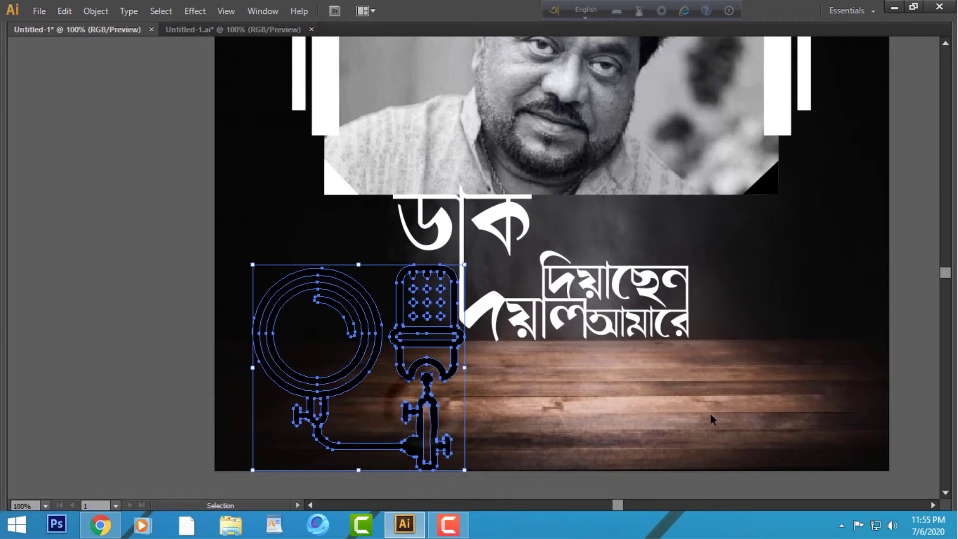
Switch the color sliders to CMYK and fill the microphone icon with a yellow-green from the spectrum.
key(Tab)
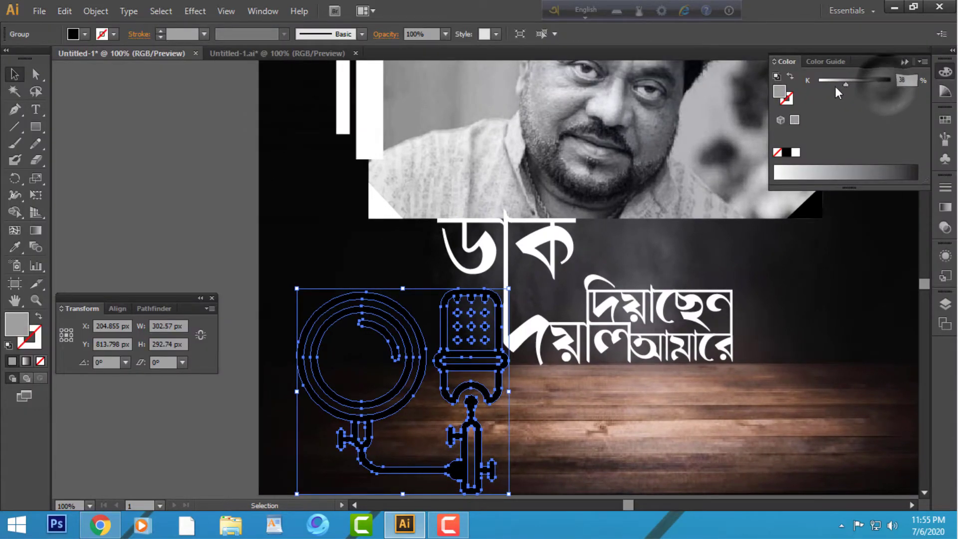
drag(840, 92, 840, 92)
click(921, 61)
click(840, 132)
click(797, 173)
click(152, 207)
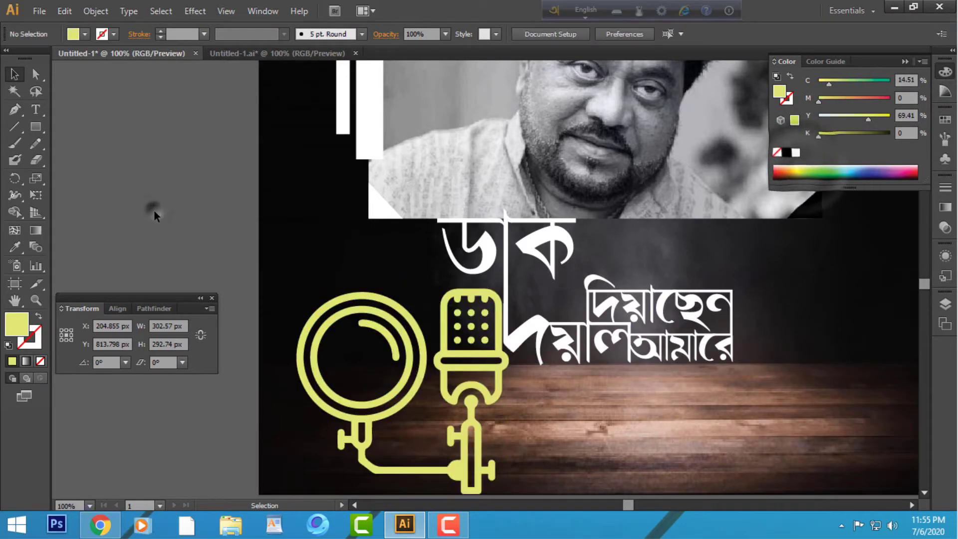
Fill the microphone icon with white and nudge it slightly toward the title lettering.
click(420, 339)
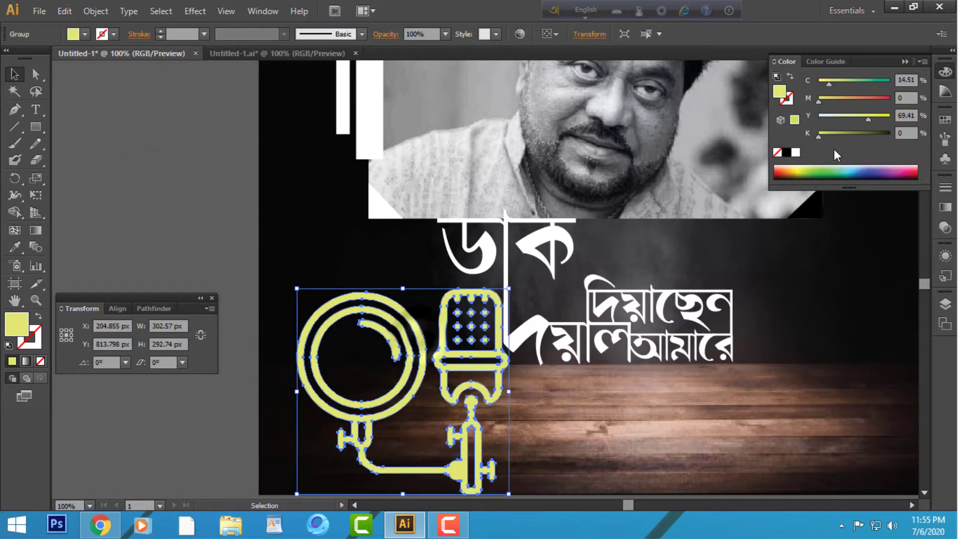
click(796, 153)
click(204, 228)
key(ctrl+plus)
key(Tab)
drag(271, 260, 291, 207)
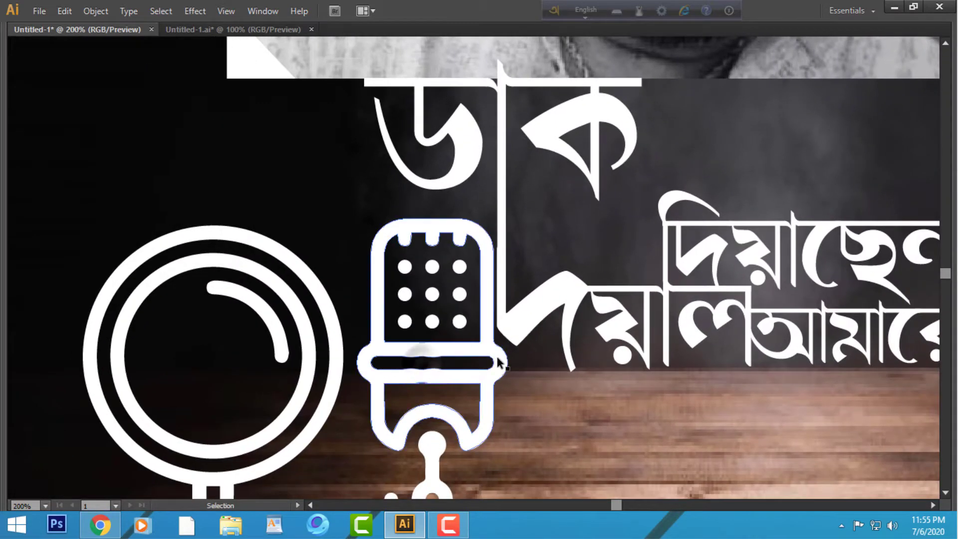
drag(494, 355, 501, 358)
key(ctrl+1)
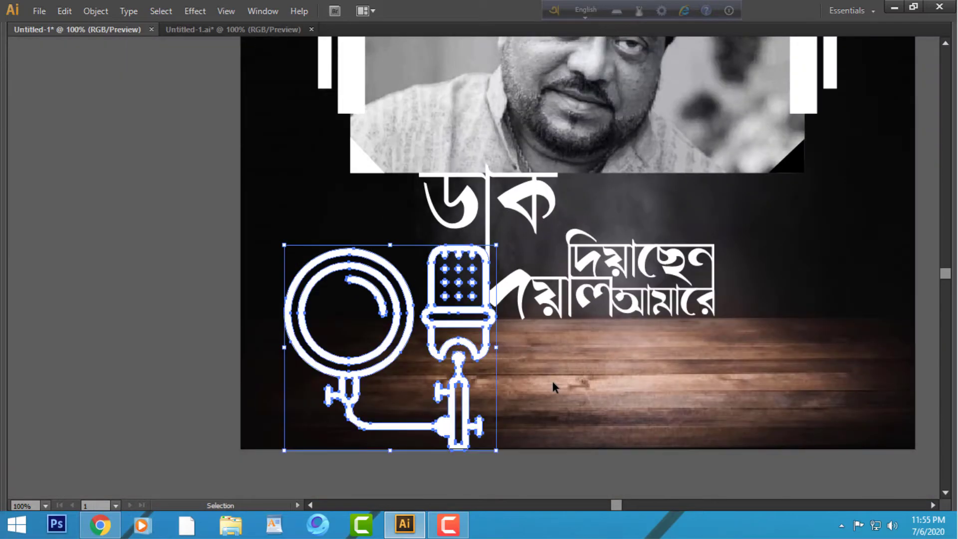
click(540, 465)
drag(521, 459, 595, 451)
Compare the whole poster in Untitled-1 with the purple version in the Untitled-1.ai document.
scroll(778, 389, up, 5)
scroll(809, 354, right, 2)
key(Tab)
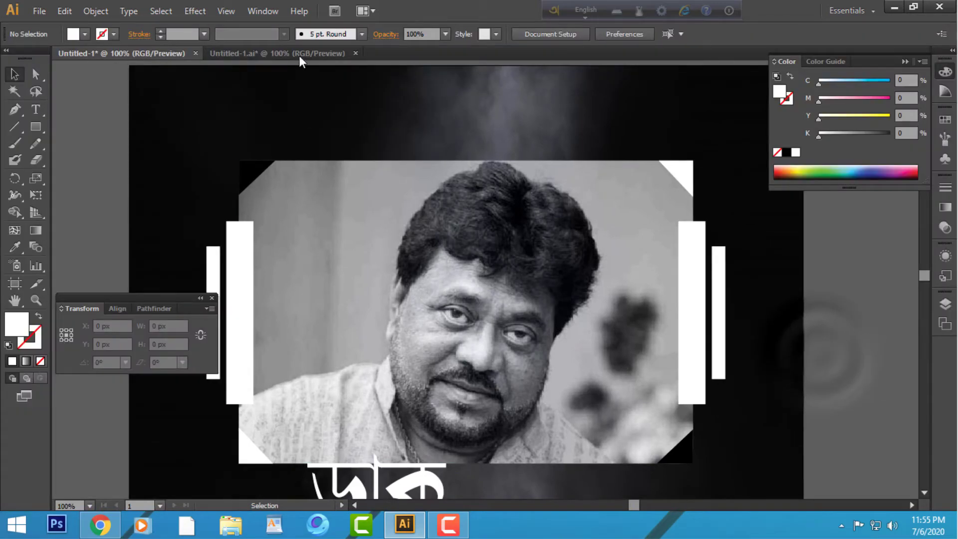
click(294, 54)
click(213, 211)
key(ctrl+minus)
key(ctrl+minus)
key(ctrl+minus)
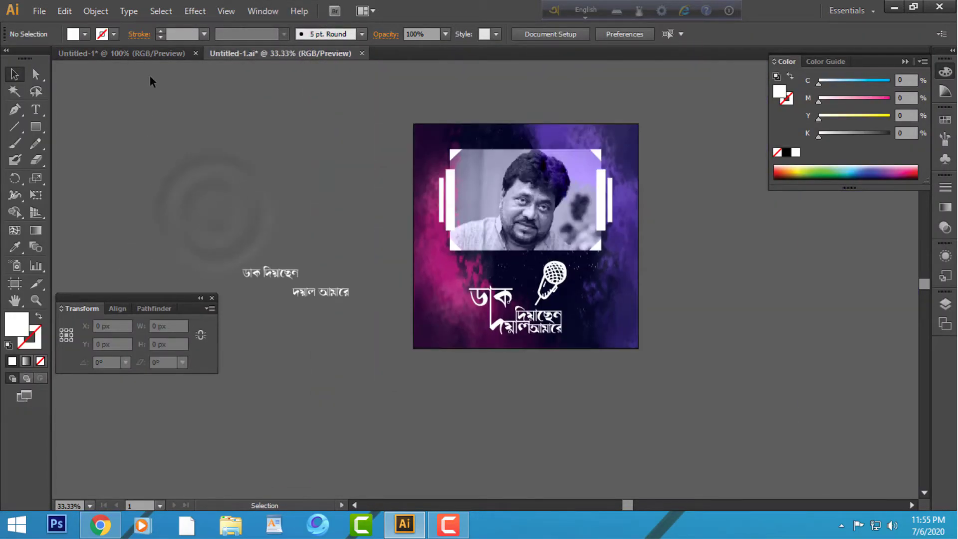
click(145, 54)
key(Tab)
key(ctrl+minus)
key(ctrl+minus)
key(ctrl+minus)
Duplicate the 960 px square artboard beside the original and delete the artwork copied onto the new one.
key(Tab)
drag(712, 331, 612, 325)
click(611, 323)
key(shift+o)
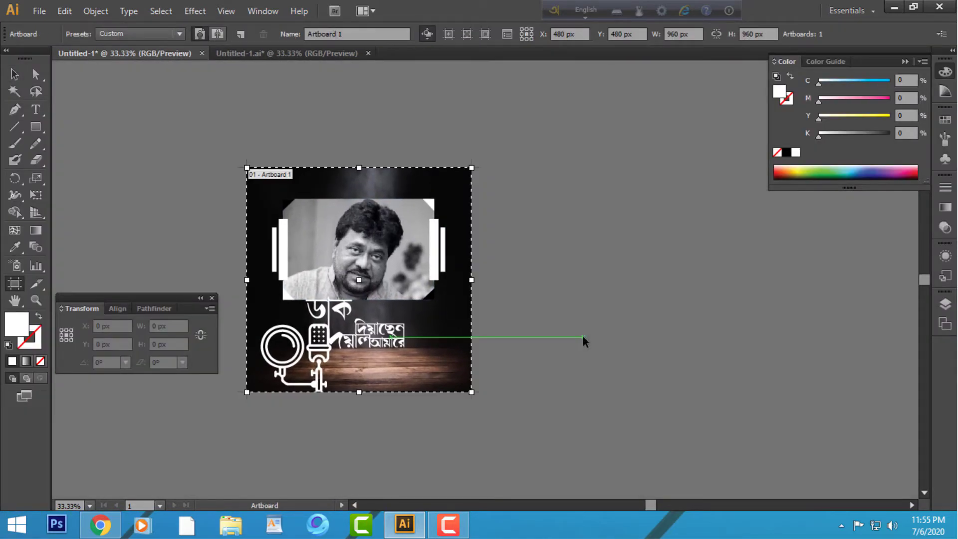
click(15, 74)
click(15, 283)
drag(360, 280, 598, 280)
key(v)
drag(713, 194, 479, 419)
key(Delete)
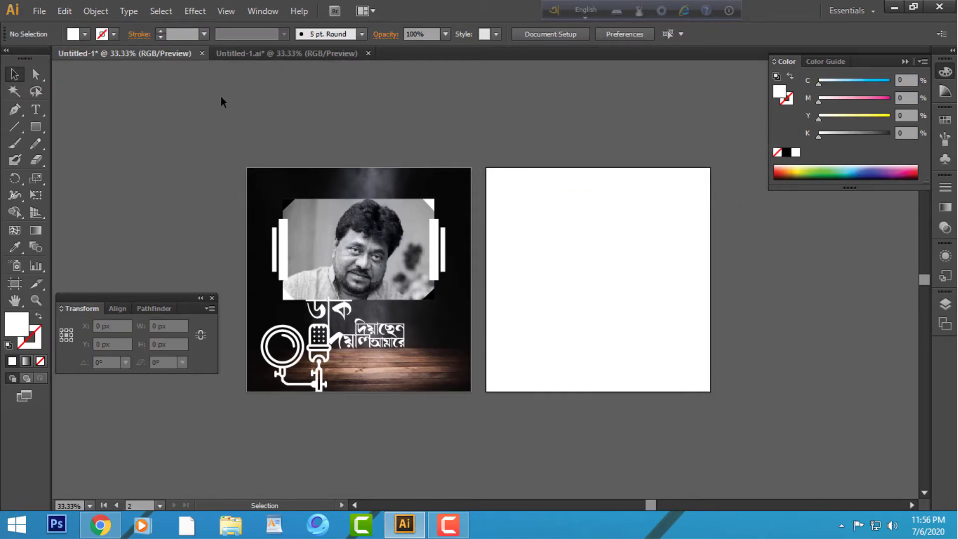
In Untitled-1.ai, fill the photo's top-right and bottom-left corner triangles with black.
click(248, 55)
drag(697, 387, 399, 99)
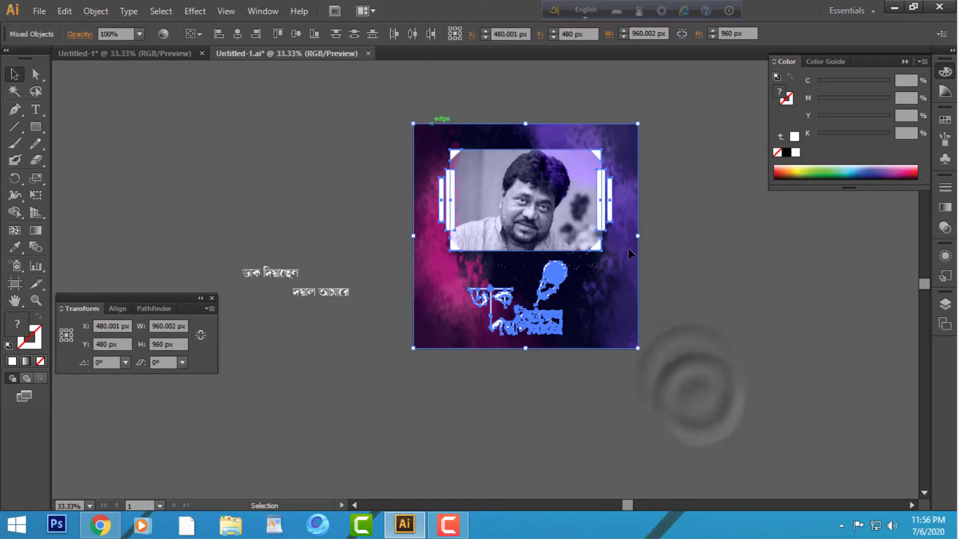
click(753, 346)
key(ctrl+equal)
key(a)
click(411, 172)
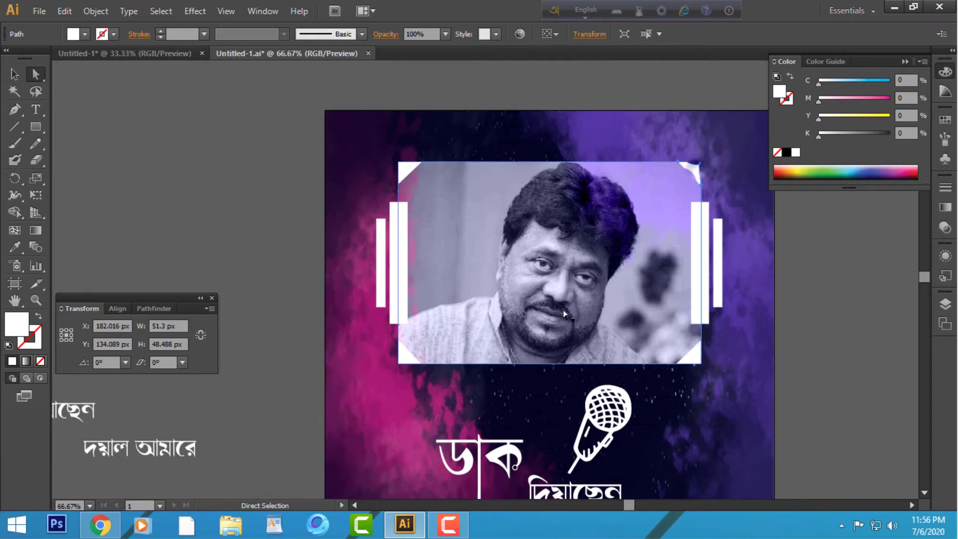
shift+click(405, 357)
click(786, 153)
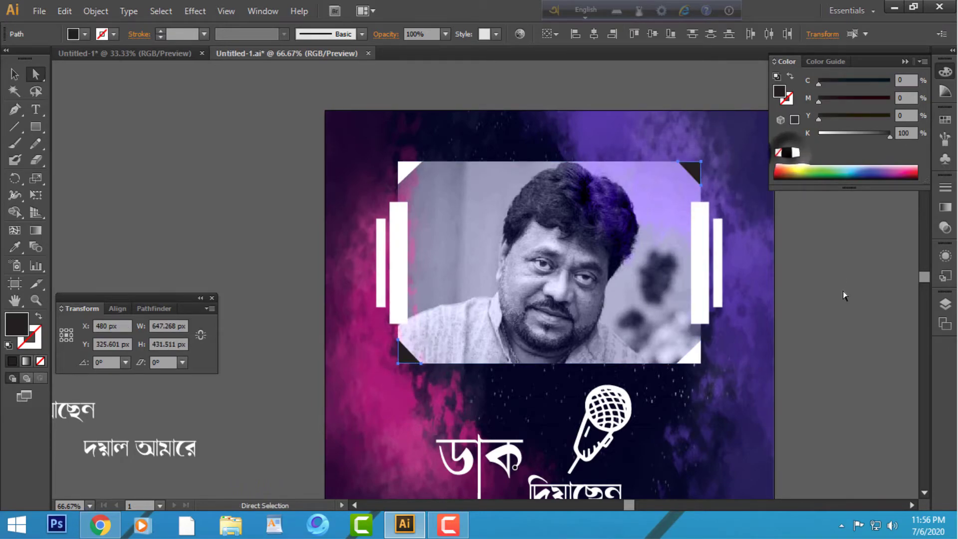
click(845, 296)
Fill the inner bar right of the photo and the outer bar left of it with black.
click(705, 266)
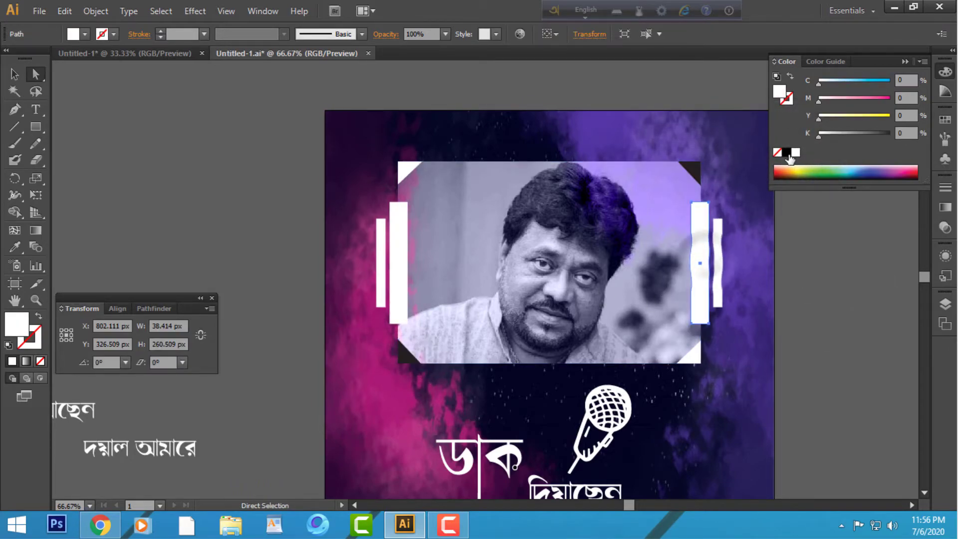
click(786, 152)
click(843, 271)
click(381, 257)
click(787, 152)
click(833, 293)
key(ctrl+minus)
key(ctrl+minus)
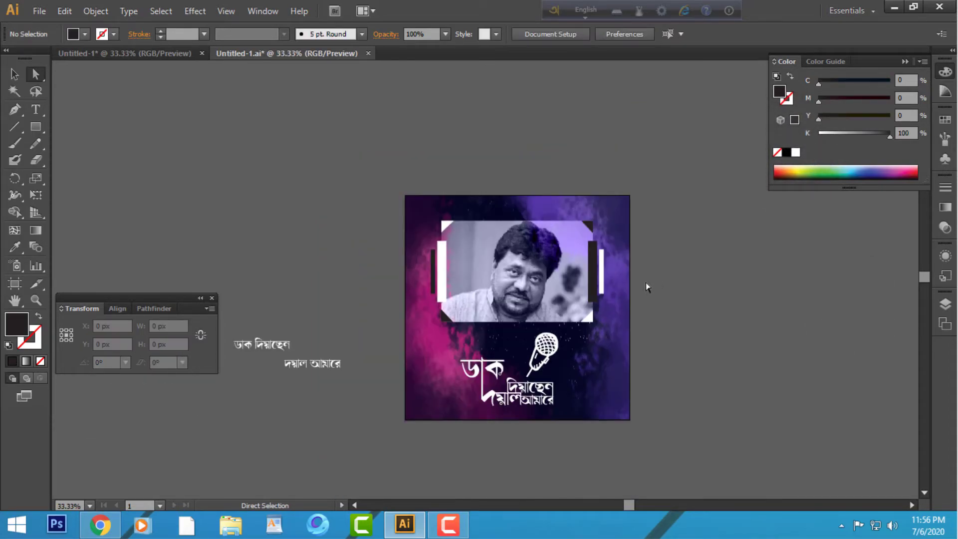
Select all the purple poster artwork on the Untitled-1.ai artboard and cut it.
click(380, 169)
key(ctrl+plus)
key(ctrl+plus)
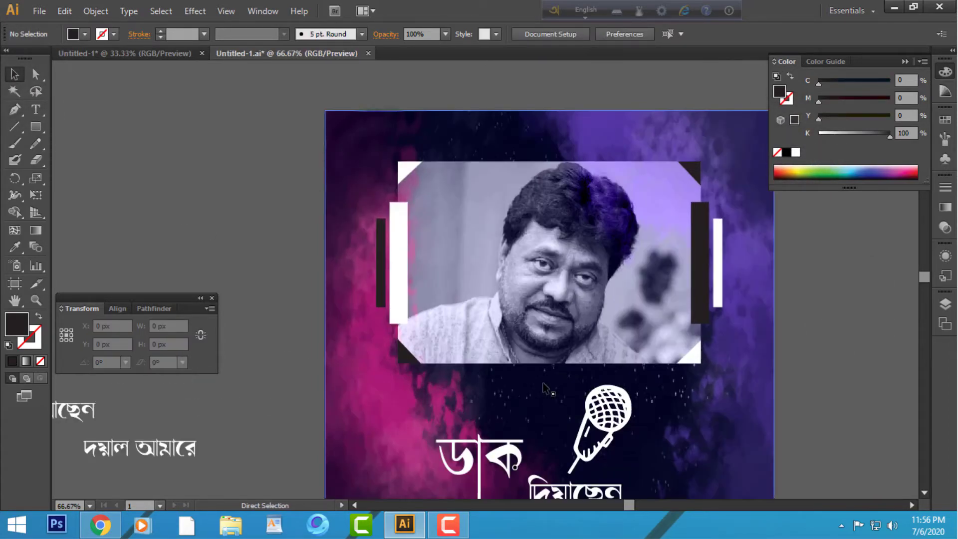
drag(581, 445, 562, 293)
click(647, 322)
key(ctrl+minus)
key(ctrl+minus)
key(ctrl+minus)
drag(693, 397, 398, 162)
click(409, 184)
click(393, 131)
key(ctrl+a)
key(Delete)
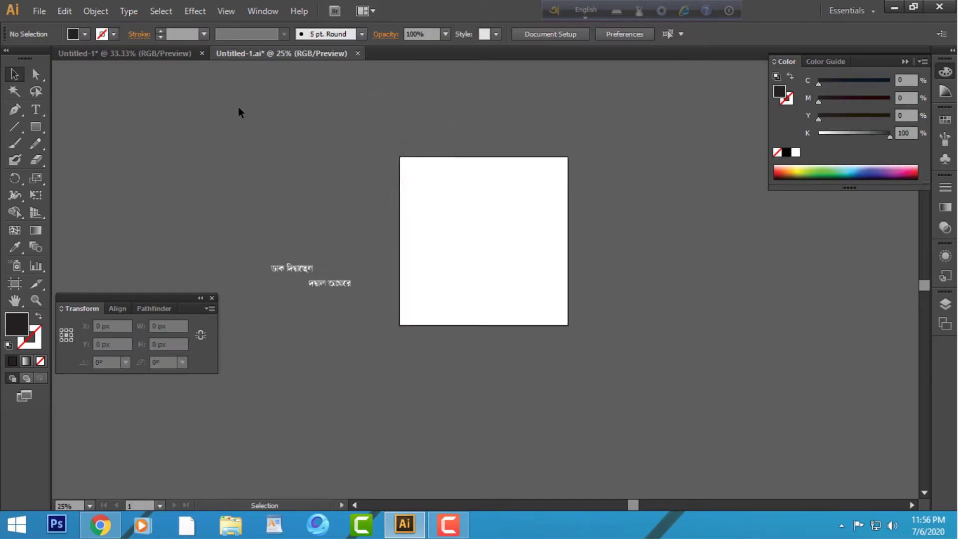
Close Untitled-1.ai and paste the purple poster artwork onto the second artboard of Untitled-1.
click(358, 54)
click(560, 279)
key(ctrl+0)
key(ctrl+v)
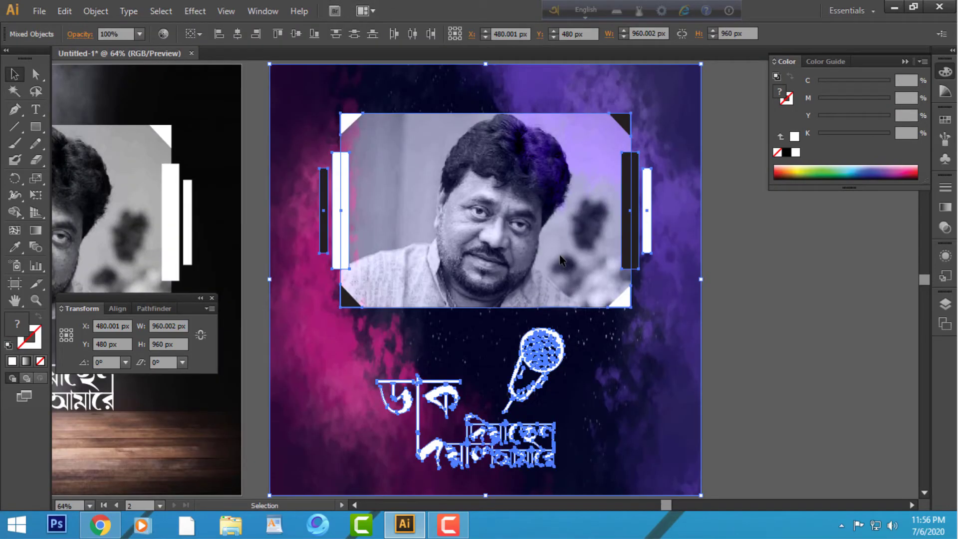
drag(643, 309, 601, 257)
click(703, 312)
click(629, 371)
click(765, 361)
Move the hand-held microphone left so its lower tip meets the first word of the title lettering.
key(ctrl+plus)
key(ctrl+plus)
key(ctrl+plus)
drag(781, 341, 883, 234)
click(573, 325)
drag(573, 326, 454, 320)
click(721, 332)
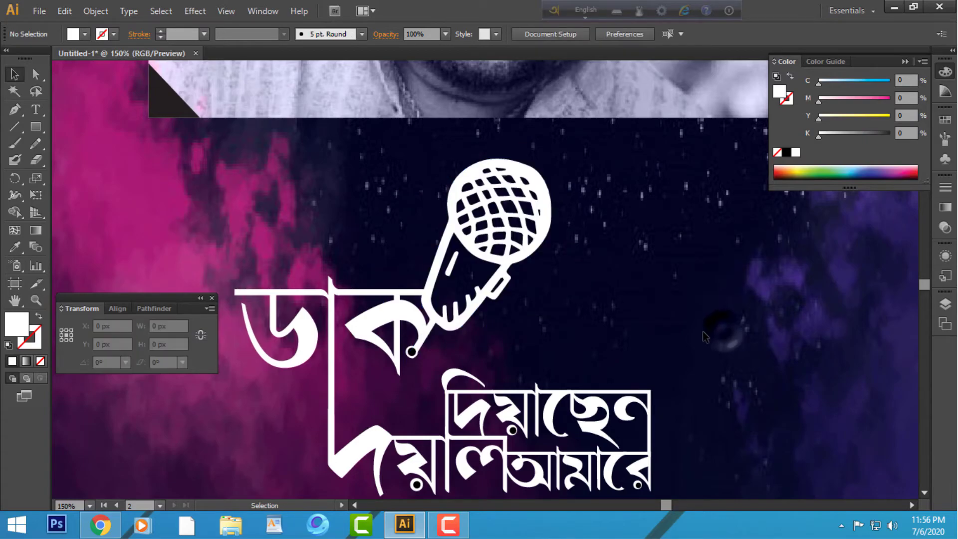
Group the microphone with the title lettering and nudge the group slightly upward.
key(ctrl+minus)
key(ctrl+minus)
key(ctrl+minus)
drag(658, 342, 366, 238)
key(ctrl+g)
drag(527, 334, 529, 330)
click(715, 344)
Draw a straight diagonal line with the Pen tool from the photo's top edge to its bottom edge, left of the face.
key(ctrl+plus)
key(ctrl+plus)
scroll(601, 361, up, 5)
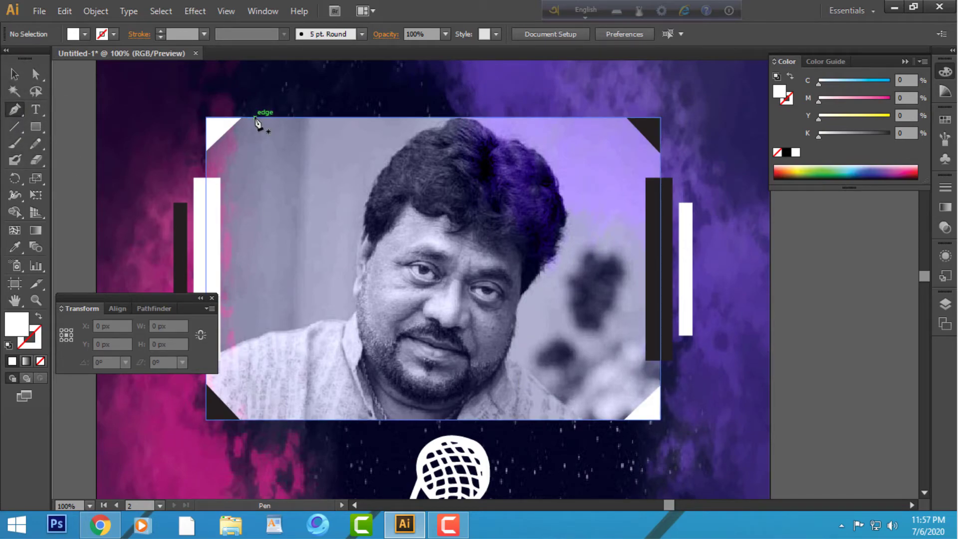
click(255, 117)
click(331, 419)
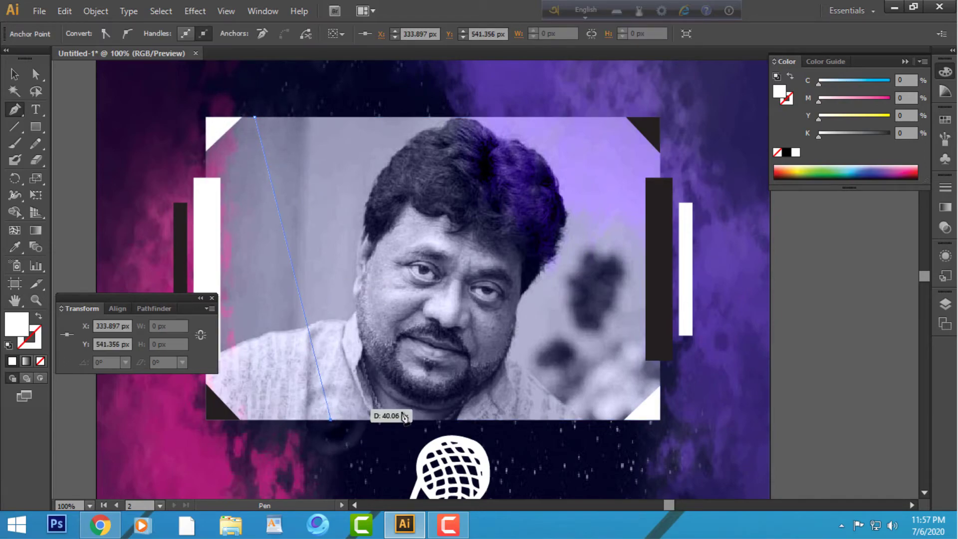
click(14, 74)
Give the diagonal line no fill and a white 3 pt stroke.
click(945, 187)
click(821, 193)
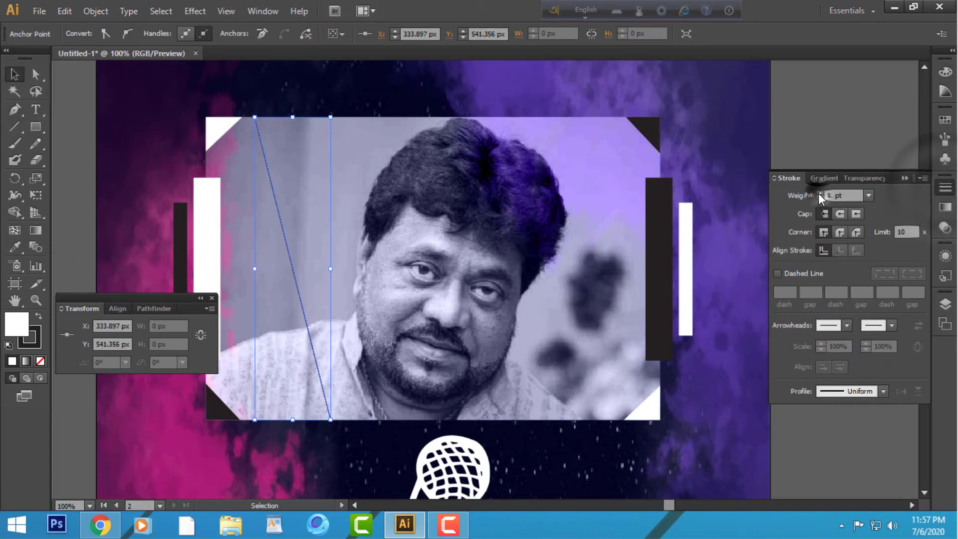
click(35, 344)
click(40, 361)
click(39, 316)
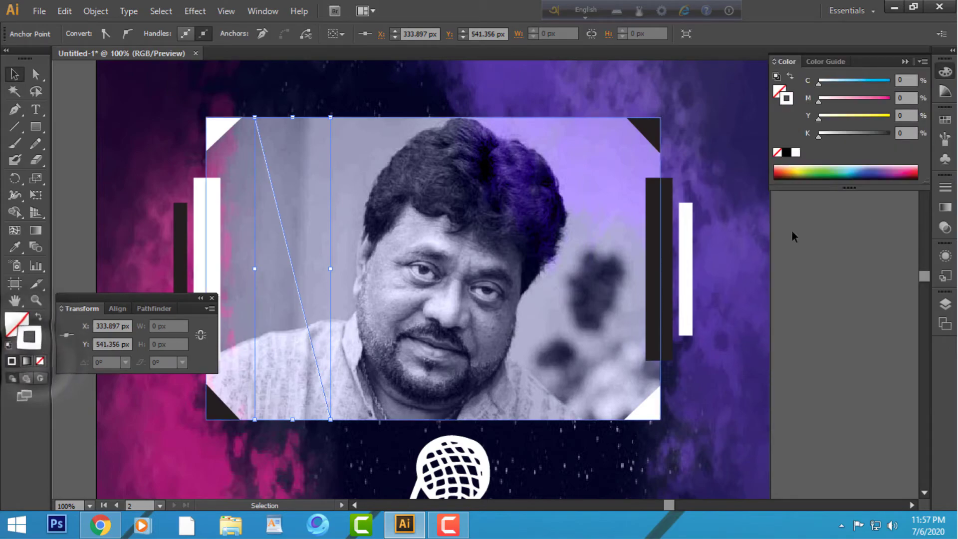
click(945, 187)
click(824, 118)
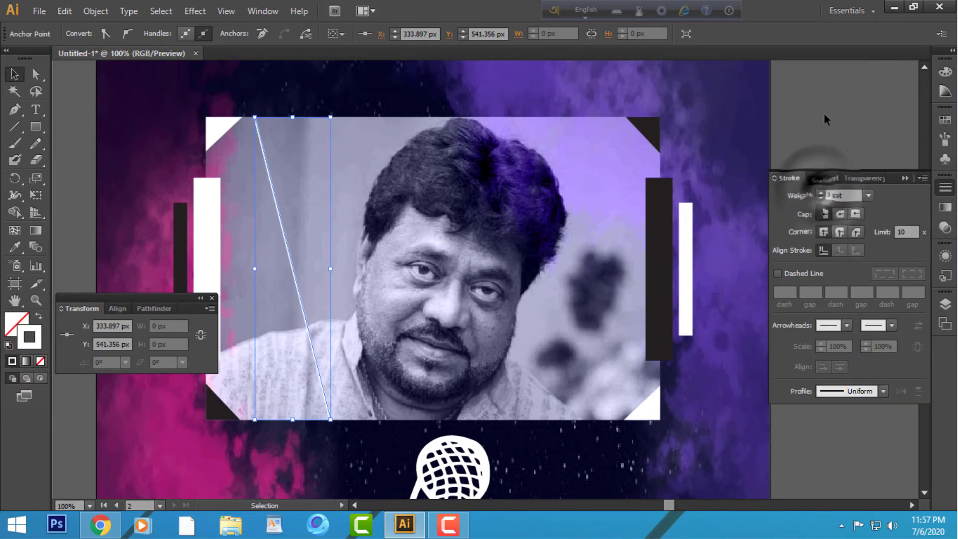
Copy the white diagonal line about 421 px across to the right side of the photo.
key(Tab)
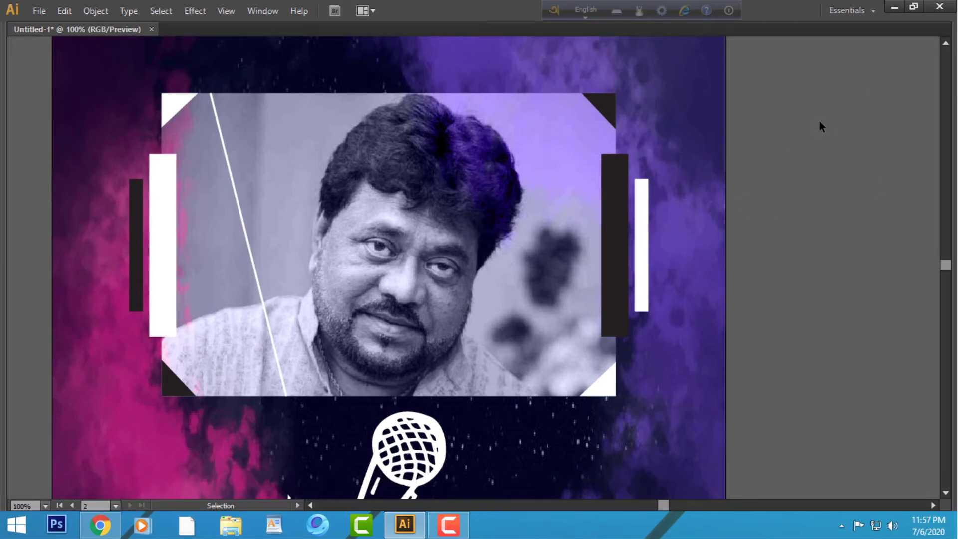
click(269, 324)
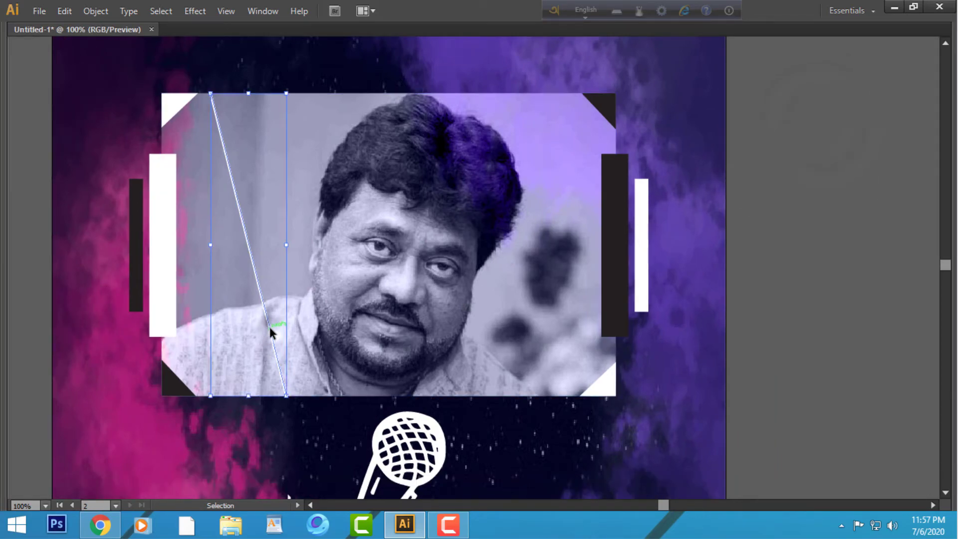
key(Tab)
drag(313, 347, 608, 348)
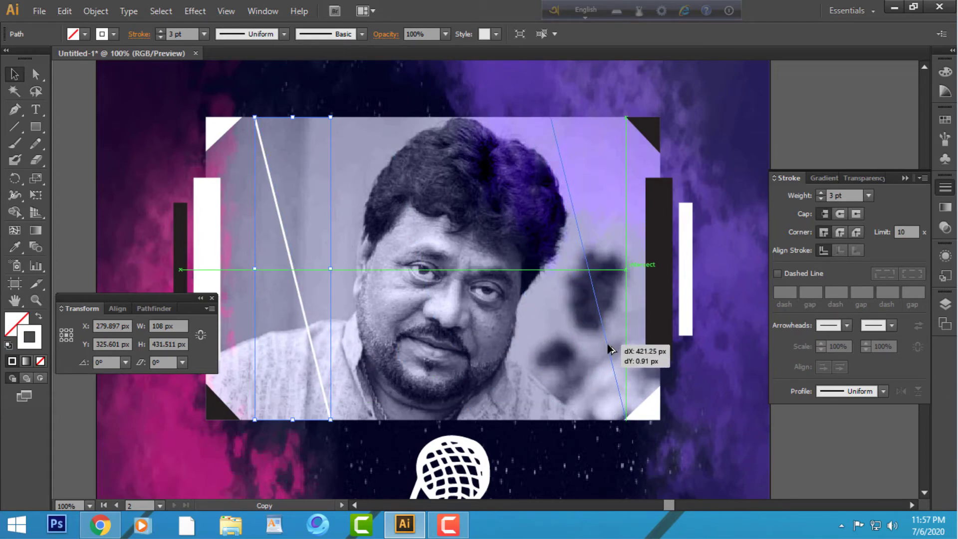
drag(606, 345, 606, 344)
click(803, 456)
drag(631, 433, 703, 427)
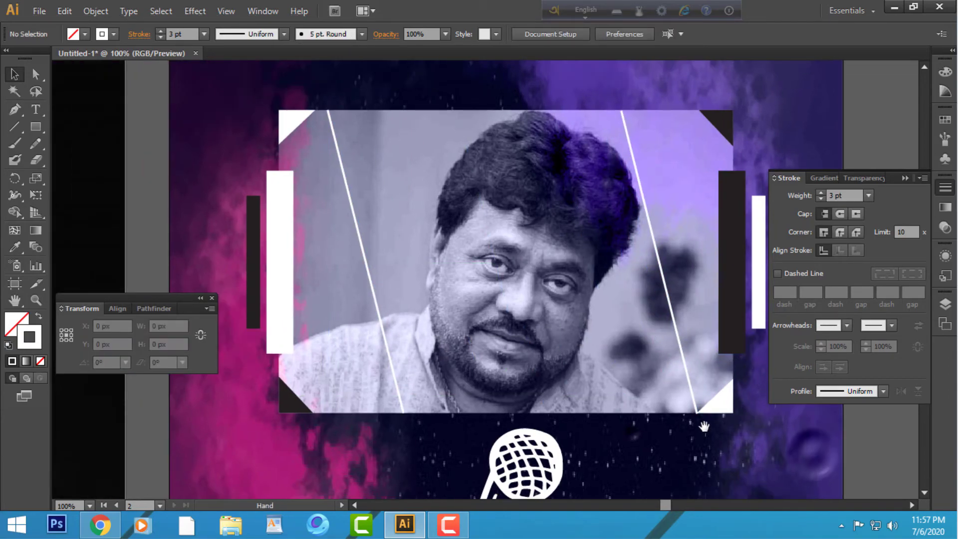
Rotate the left white line to lean the opposite way and stretch it between the photo's bottom and top edges.
click(375, 301)
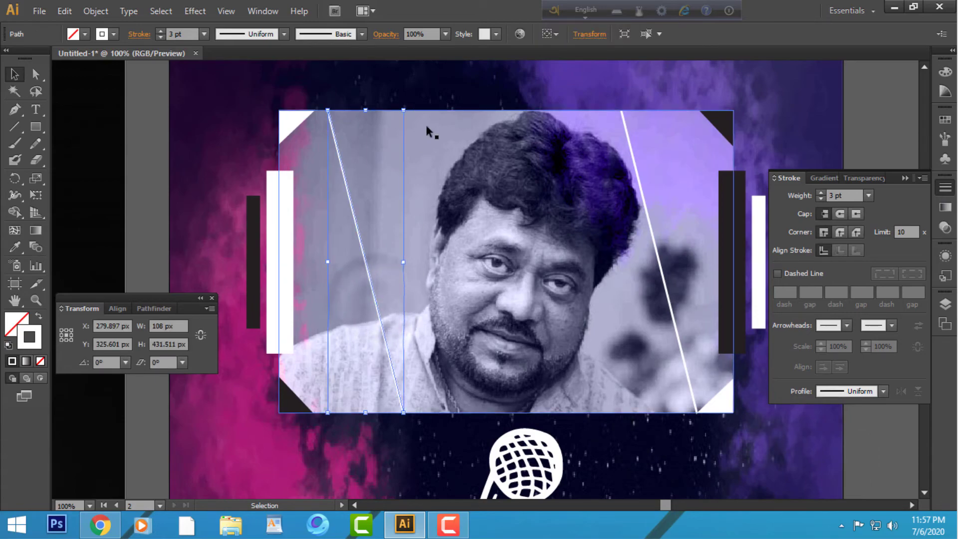
drag(414, 107, 482, 157)
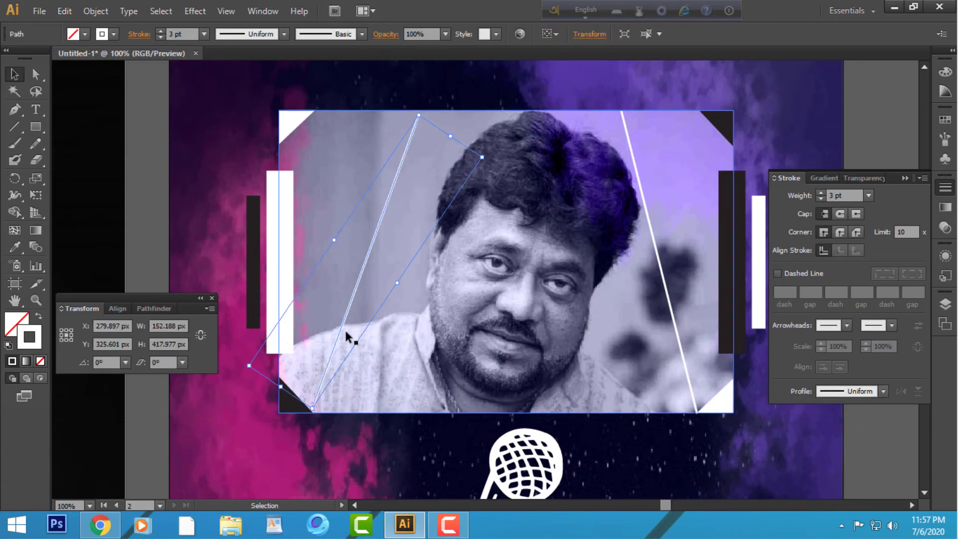
drag(328, 362, 328, 368)
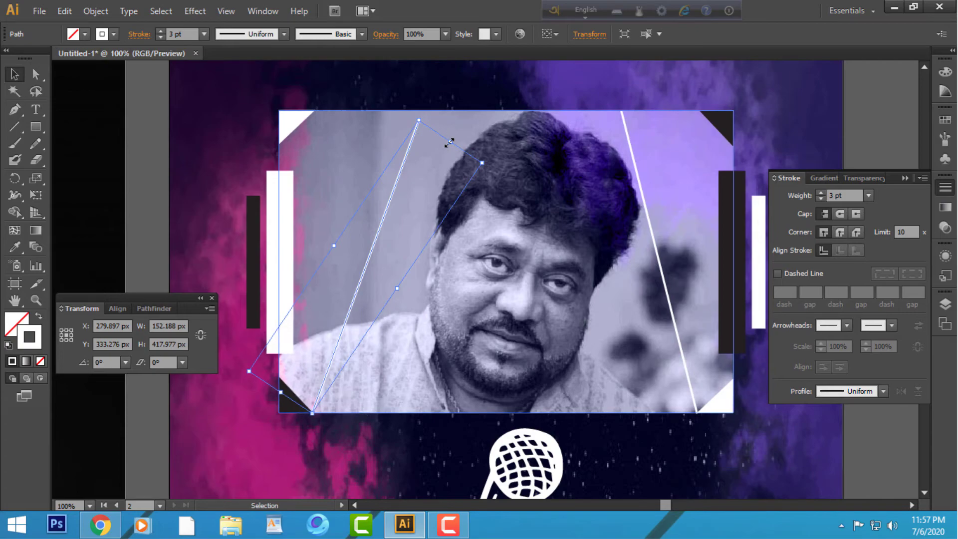
drag(451, 144, 453, 133)
click(100, 143)
Fine-tune the left line's lower end so it meets the tip of the black corner triangle.
key(Tab)
key(z)
drag(231, 352, 328, 408)
key(a)
click(413, 352)
mouse_move(413, 353)
mouse_down()
mouse_move(409, 337)
mouse_move(415, 351)
mouse_up()
Move the right line's lower end onto the photo's bottom edge at the tip of the white corner triangle.
key(ctrl+minus)
key(ctrl+minus)
key(ctrl+minus)
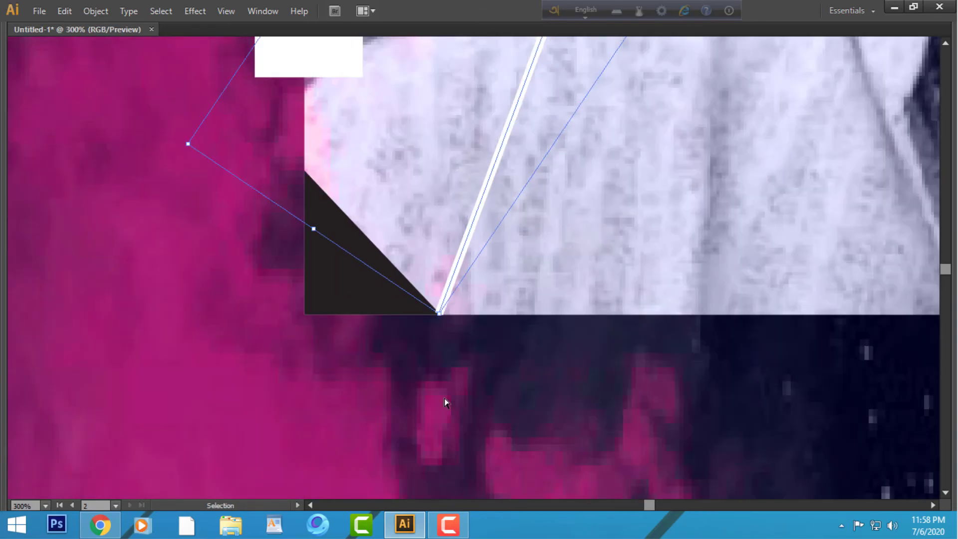
key(ctrl+minus)
key(ctrl+minus)
key(ctrl+minus)
key(space)
drag(567, 267, 367, 436)
drag(502, 255, 389, 402)
drag(536, 378, 476, 289)
click(894, 360)
key(ctrl+space)
drag(636, 447, 703, 479)
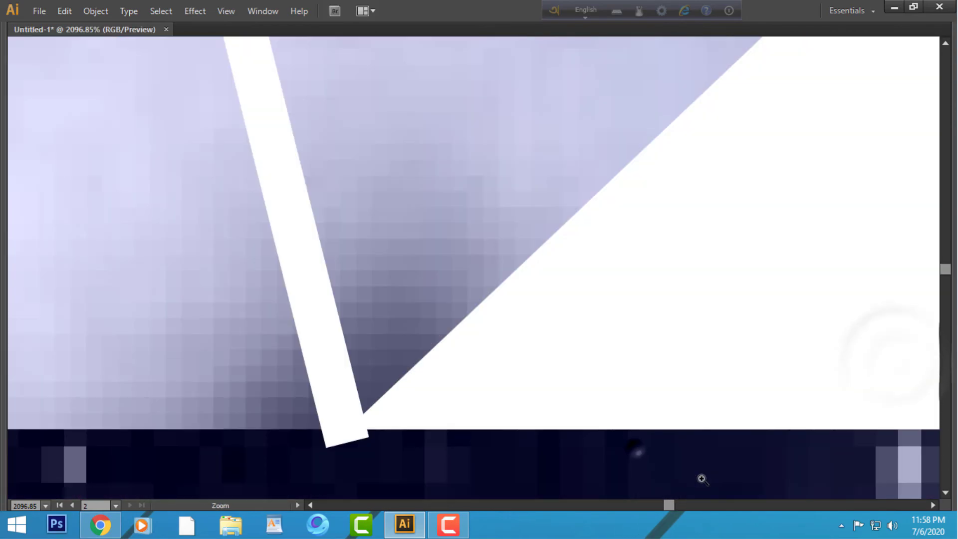
drag(338, 409, 356, 393)
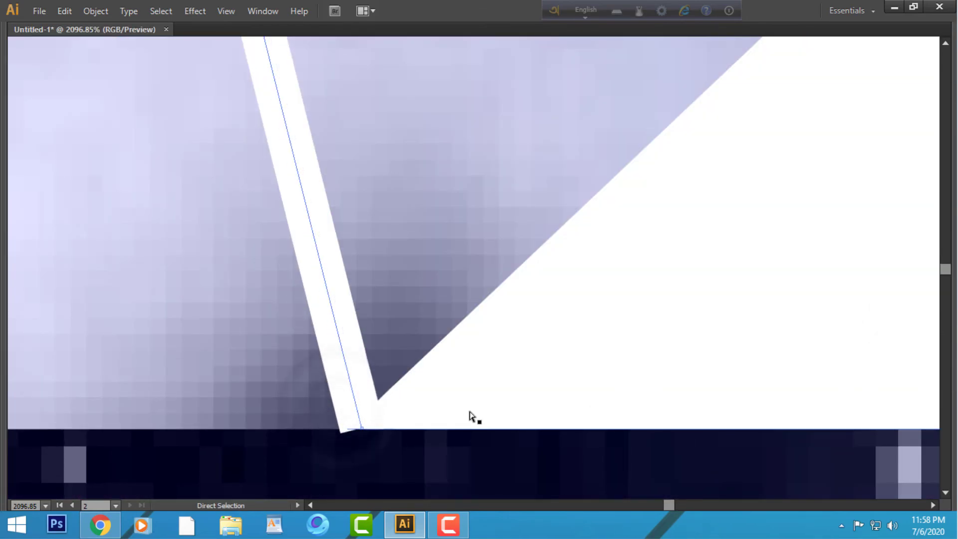
key(ctrl+1)
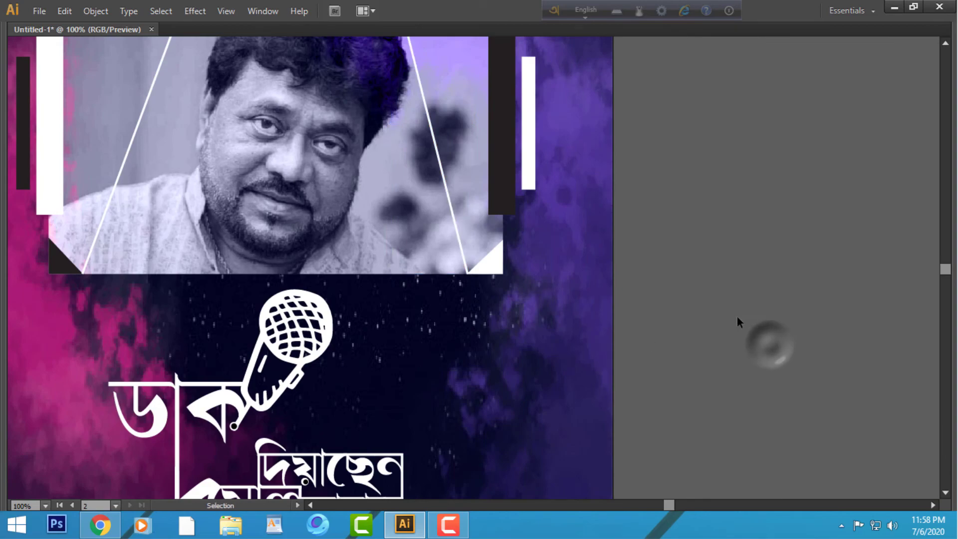
right_click(715, 301)
click(696, 269)
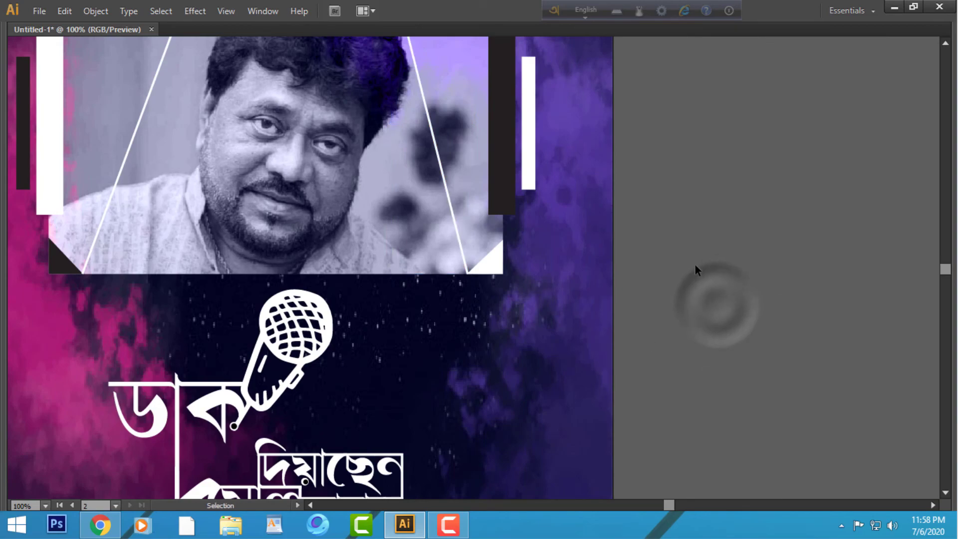
ctrl+alt+click(672, 240)
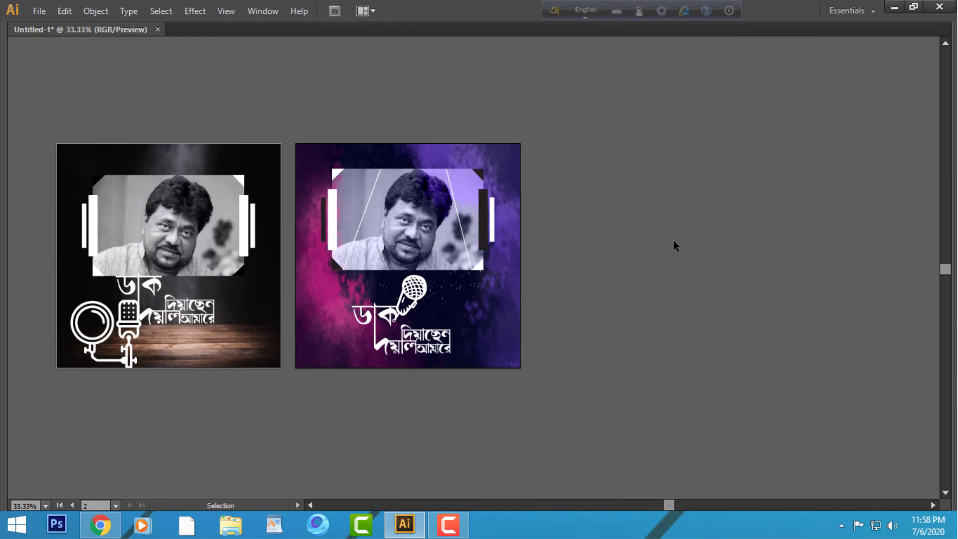
Set the blending mode of the purple poster's portrait photo to Normal.
key(Tab)
click(447, 249)
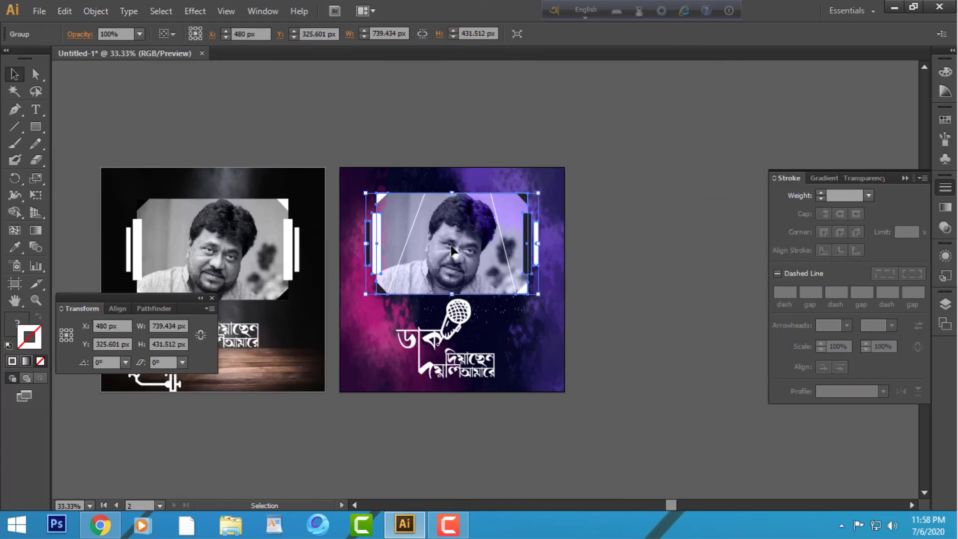
click(683, 268)
key(a)
click(461, 257)
click(945, 186)
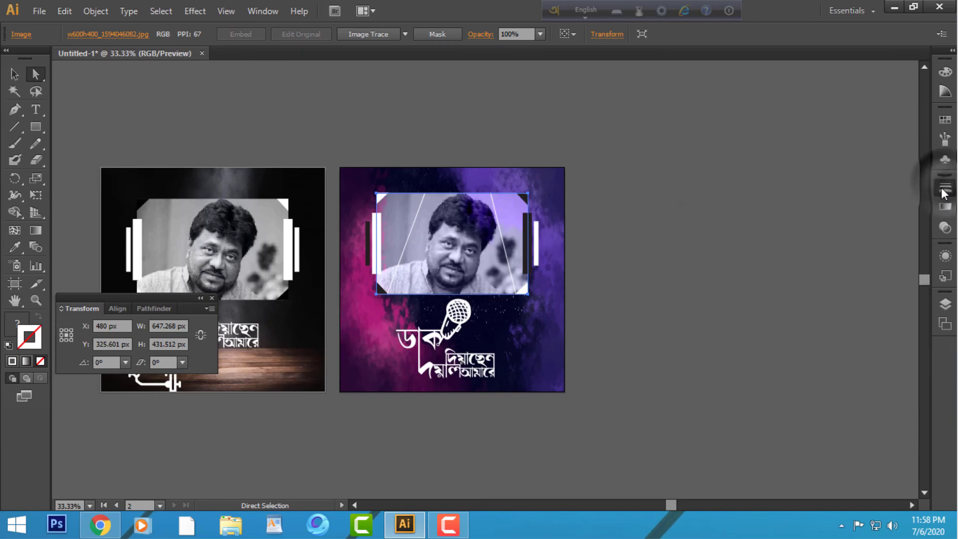
click(944, 187)
click(864, 180)
click(825, 194)
click(816, 209)
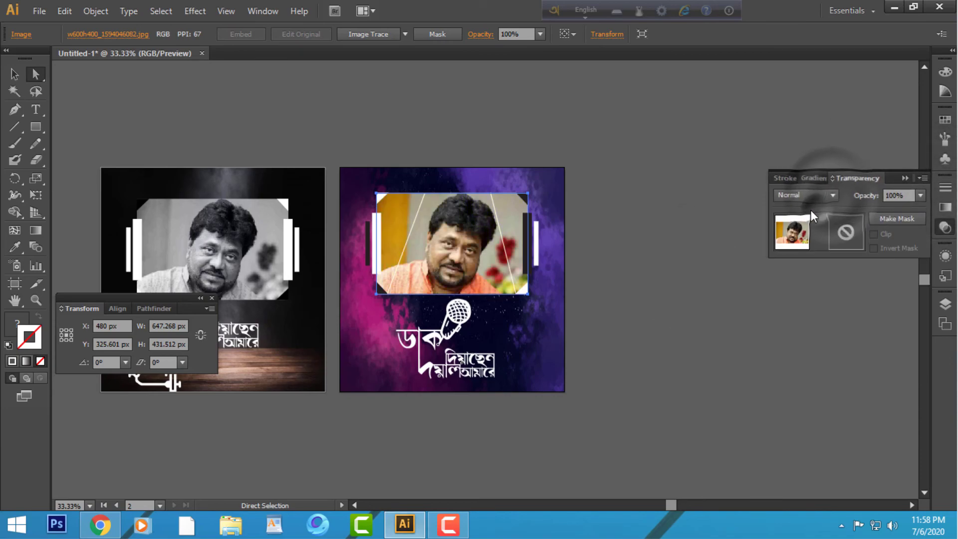
click(693, 286)
Export all artboards to the Desktop as Untitled-1.jpg, using artboards, RGB, quality 10 and High (300 ppi) resolution.
key(v)
drag(195, 122, 361, 134)
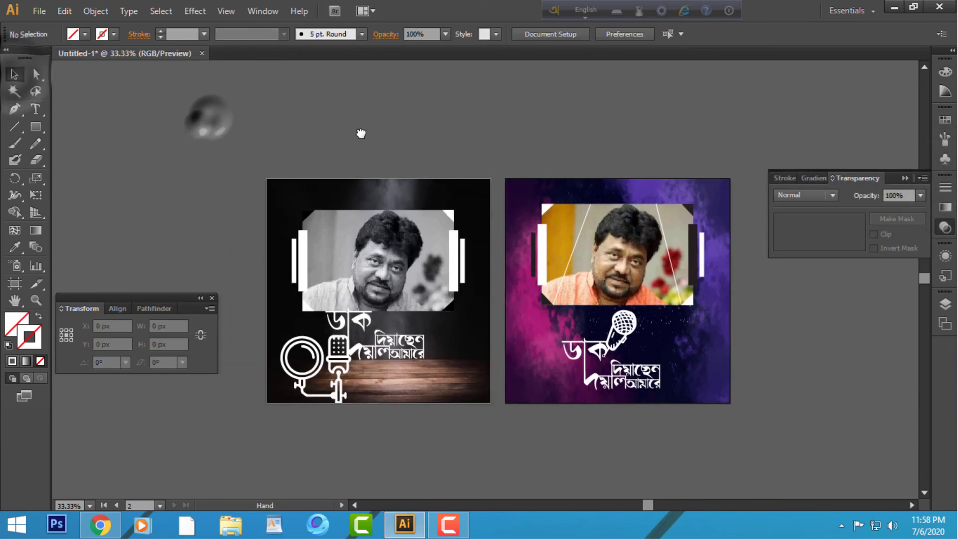
click(357, 131)
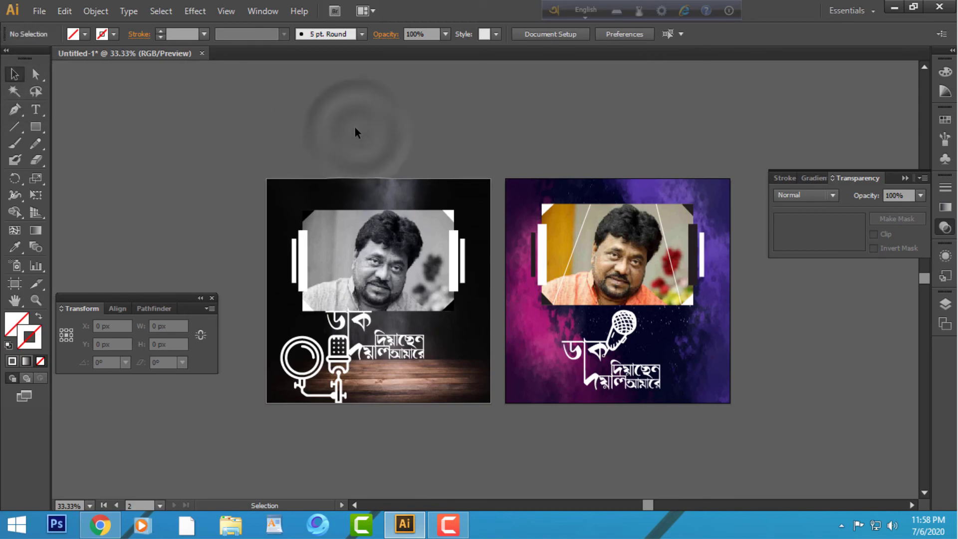
click(38, 11)
click(89, 273)
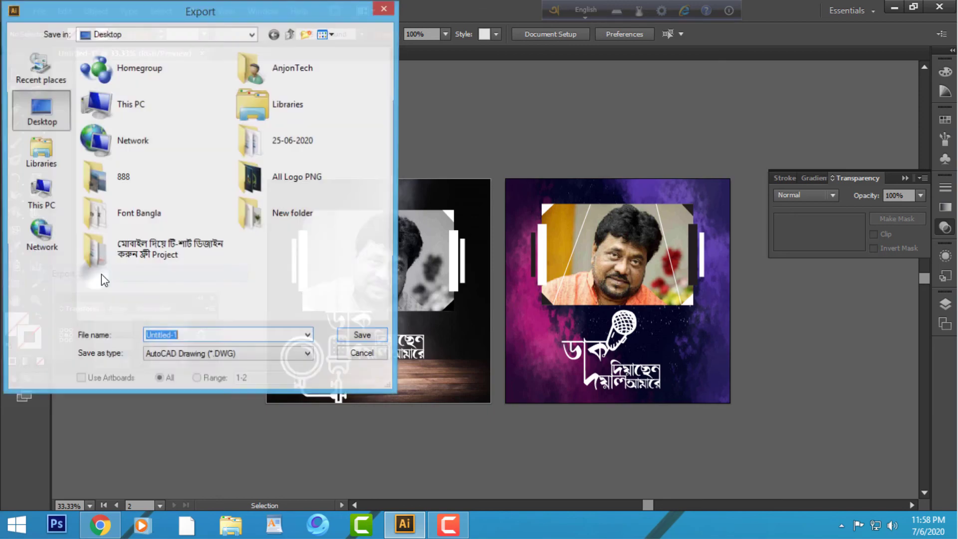
click(214, 357)
click(219, 414)
click(112, 380)
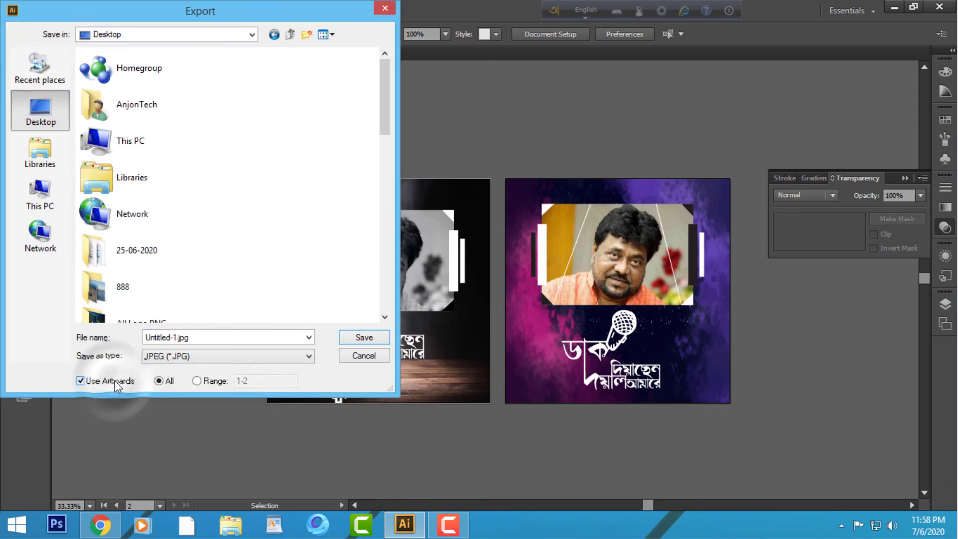
click(361, 339)
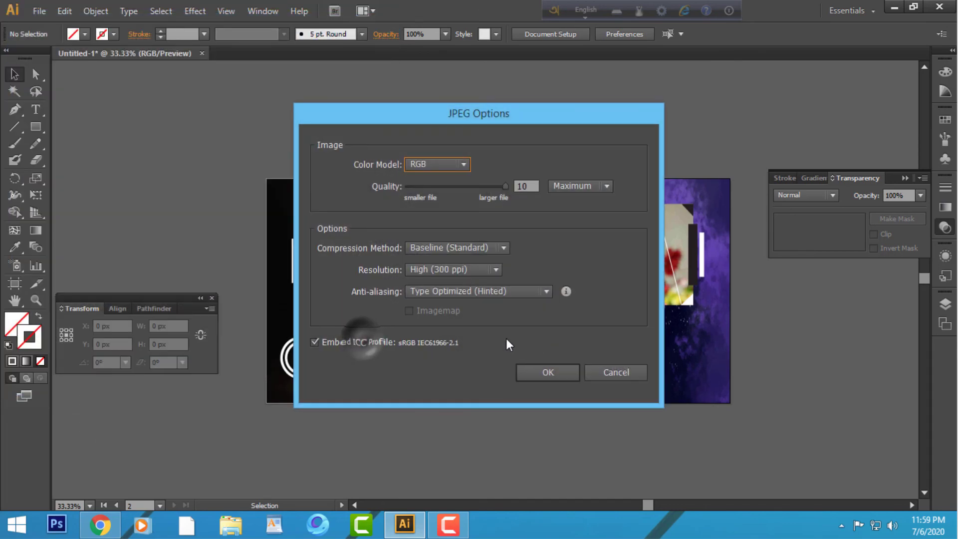
click(547, 374)
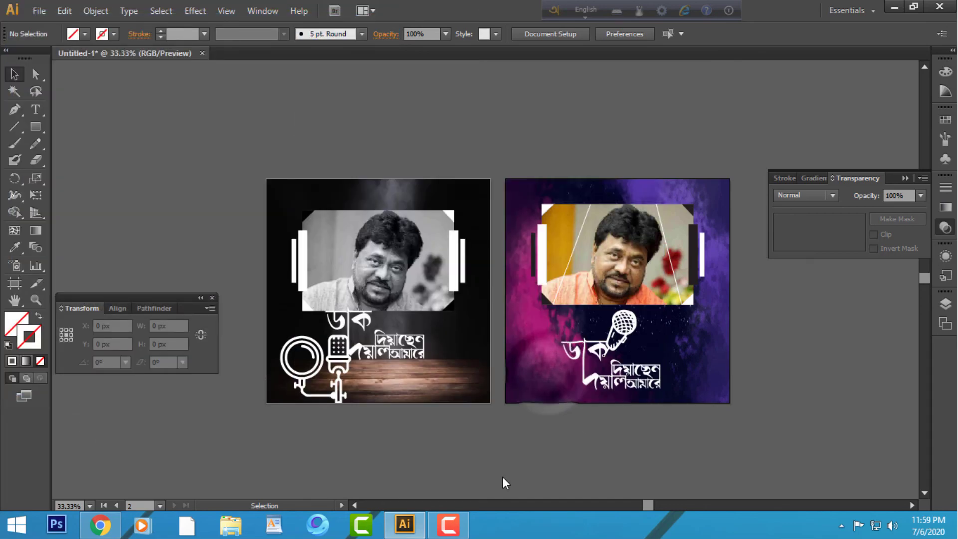